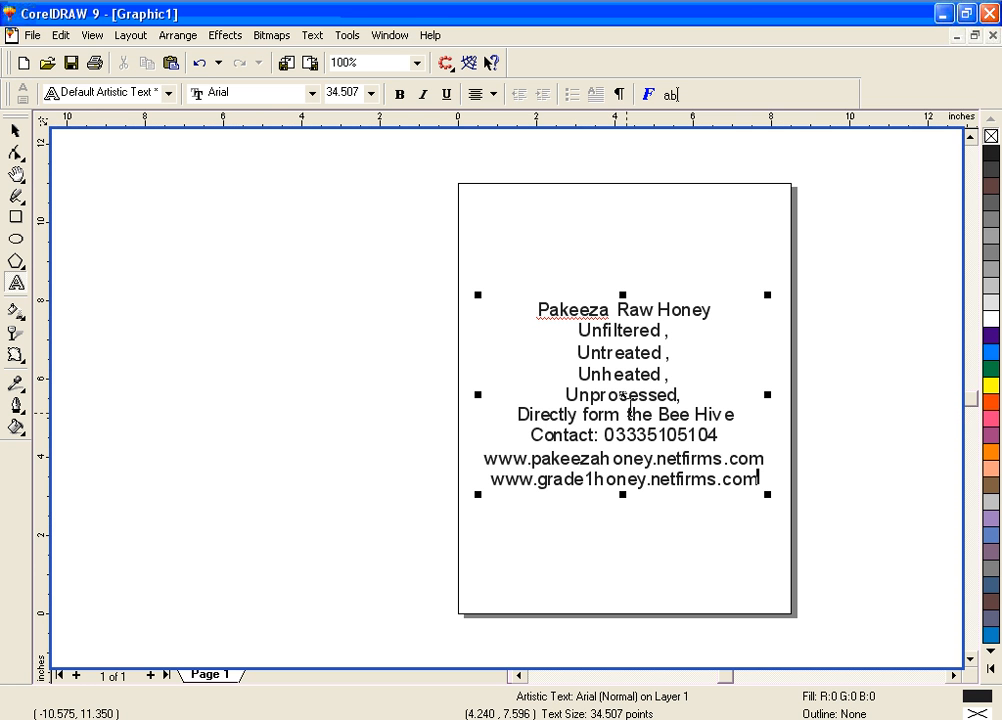
Move the honey text block off the page to the left and copy its four lines from "Unfiltered" to "Unprocessed"
{"action": "left_click_drag", "start_coordinate": [621, 393], "coordinate": [220, 332]}
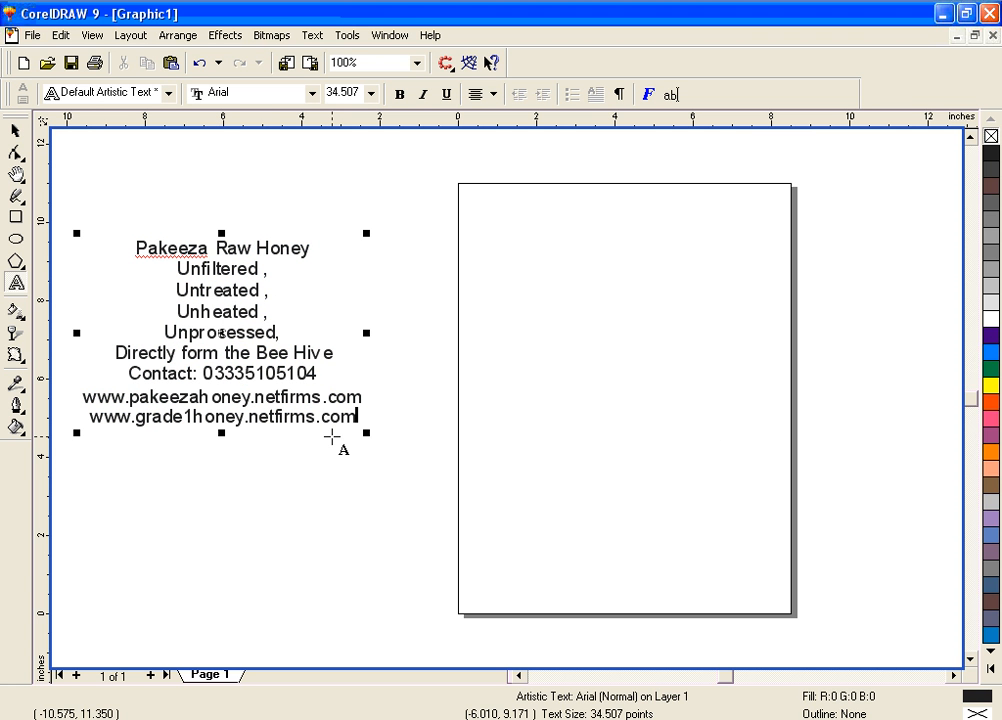
{"action": "left_click_drag", "start_coordinate": [282, 332], "coordinate": [165, 275]}
{"action": "key", "text": "ctrl+c"}
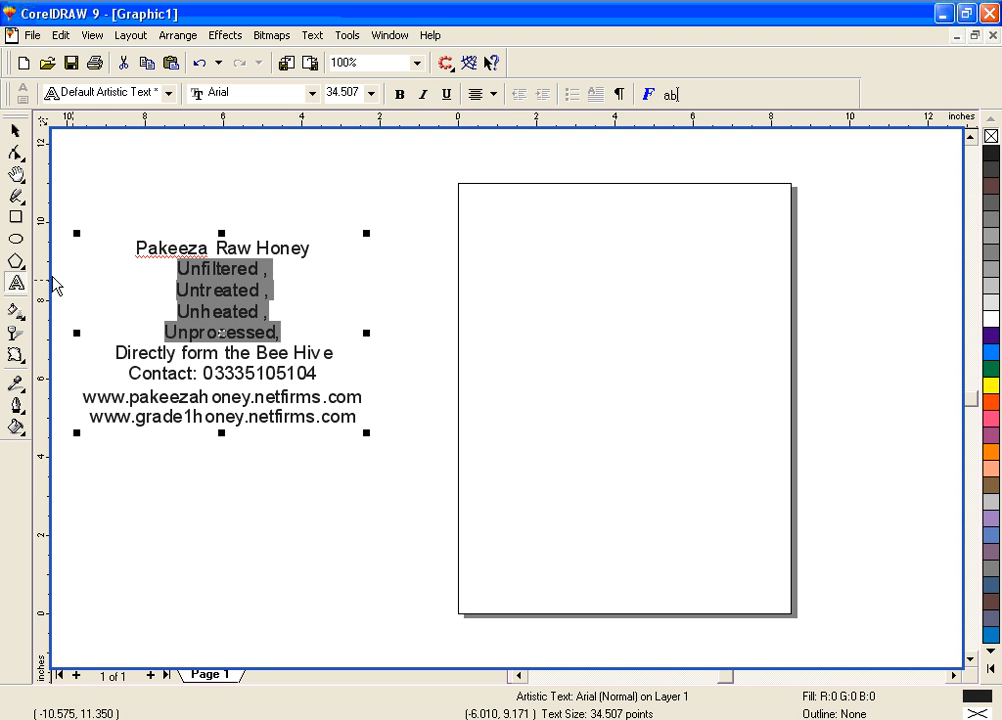
{"action": "left_click", "coordinate": [16, 217]}
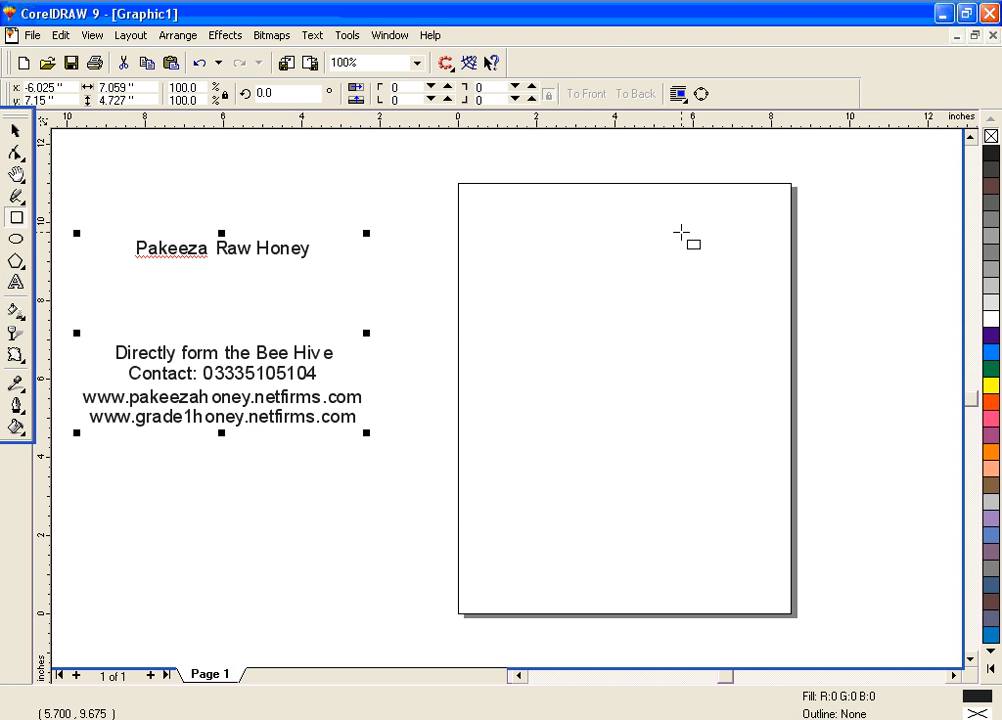
{"action": "left_click_drag", "start_coordinate": [681, 233], "coordinate": [757, 313]}
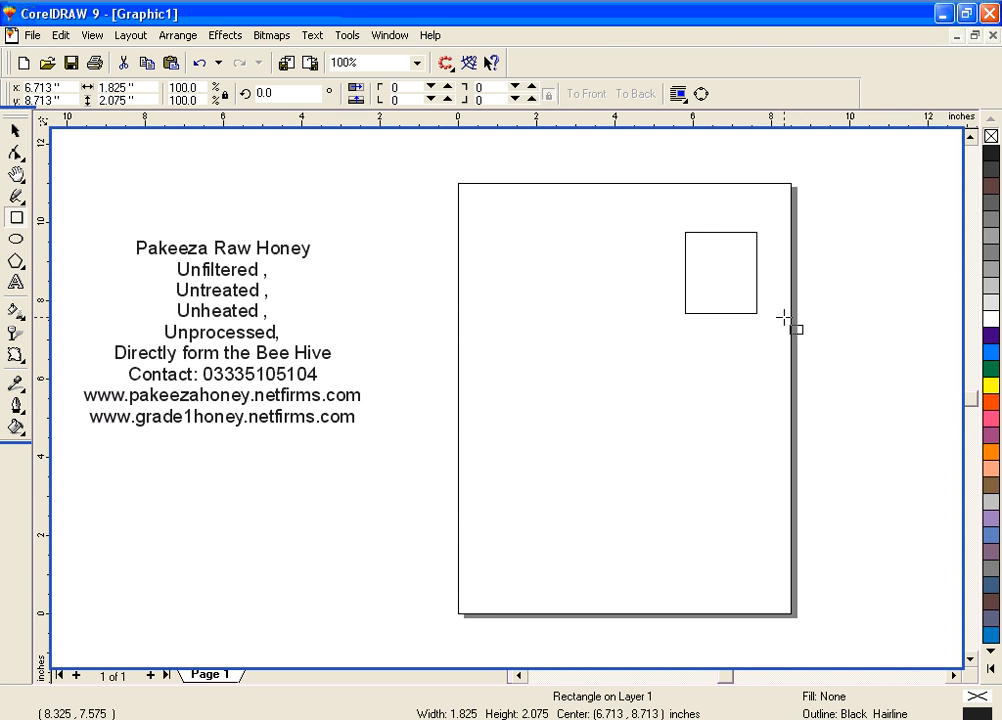
{"action": "key", "text": "ctrl+z"}
Draw a circle about 2.45 inches wide on the page's right side and a freehand wavy curve about 13.65 inches wide across its lower part
{"action": "left_click", "coordinate": [17, 238]}
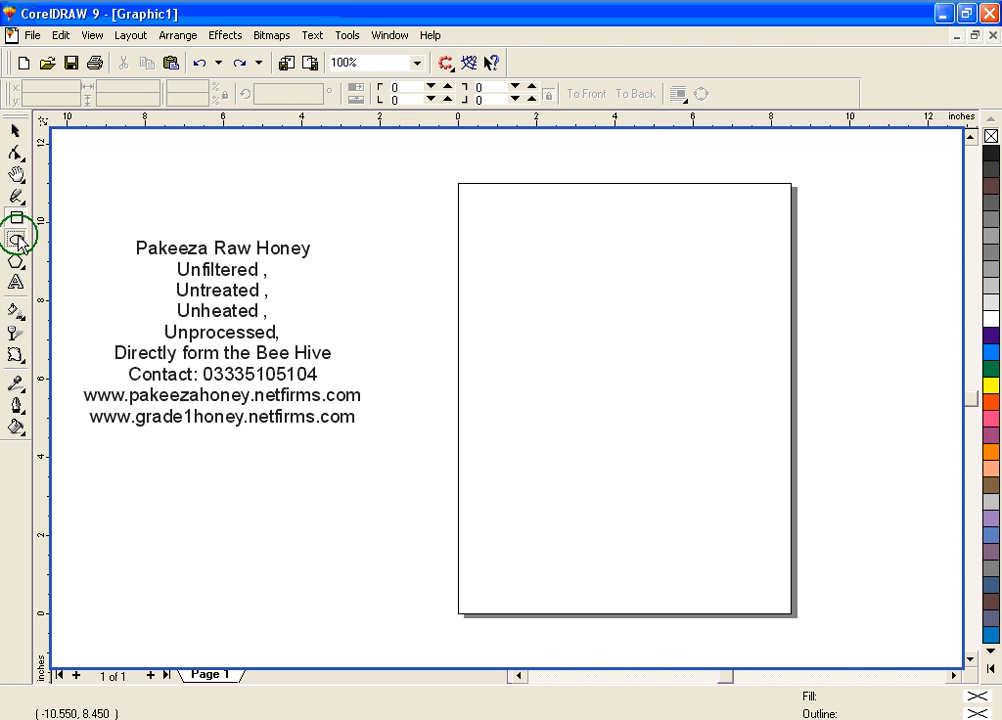
{"action": "mouse_move", "coordinate": [684, 261]}
{"action": "left_mouse_down"}
{"action": "mouse_move", "coordinate": [747, 309]}
{"action": "mouse_move", "coordinate": [746, 325]}
{"action": "mouse_move", "coordinate": [790, 366]}
{"action": "mouse_move", "coordinate": [780, 352]}
{"action": "left_mouse_up"}
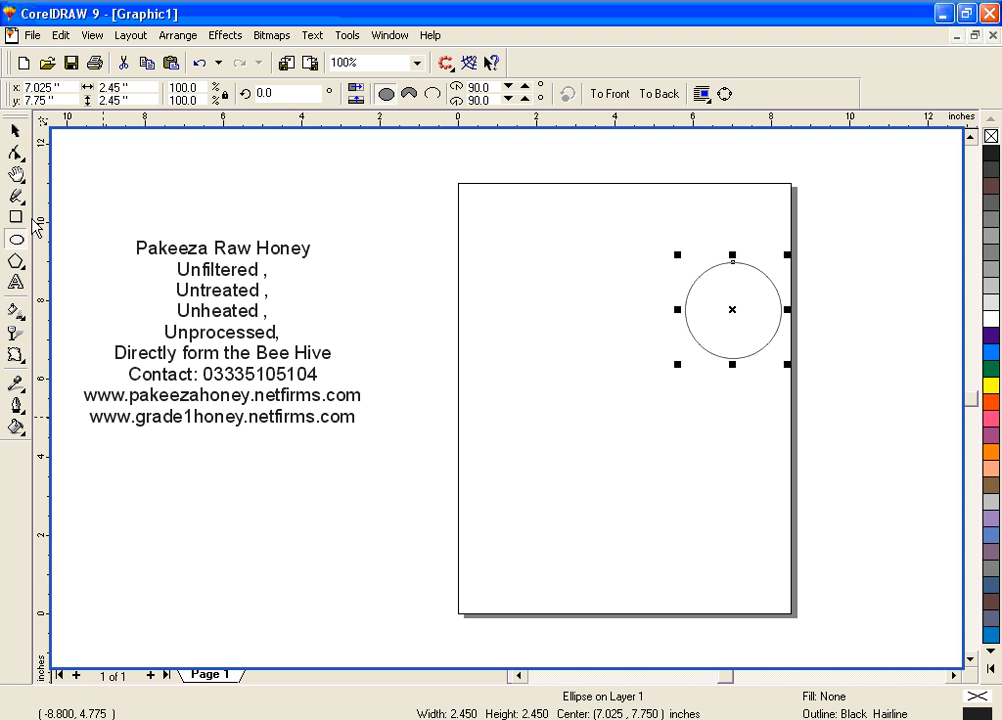
{"action": "left_click", "coordinate": [16, 196]}
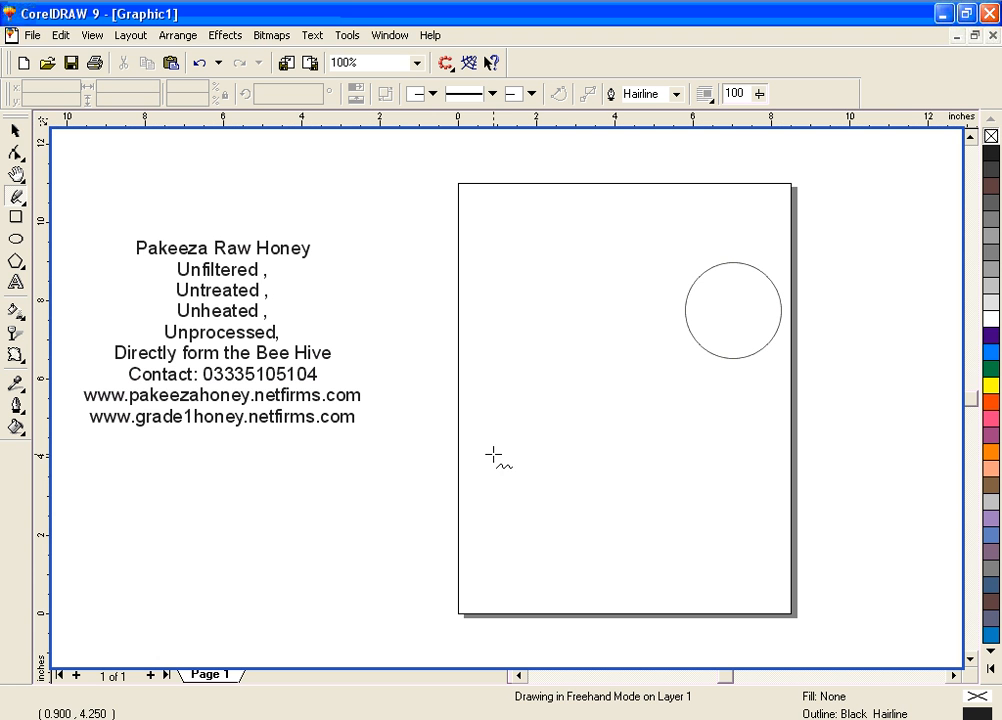
{"action": "mouse_move", "coordinate": [376, 530]}
{"action": "left_mouse_down"}
{"action": "mouse_move", "coordinate": [419, 520]}
{"action": "mouse_move", "coordinate": [527, 546]}
{"action": "mouse_move", "coordinate": [592, 508]}
{"action": "mouse_move", "coordinate": [650, 539]}
{"action": "mouse_move", "coordinate": [736, 516]}
{"action": "mouse_move", "coordinate": [815, 536]}
{"action": "mouse_move", "coordinate": [857, 523]}
{"action": "mouse_move", "coordinate": [910, 536]}
{"action": "left_mouse_up"}
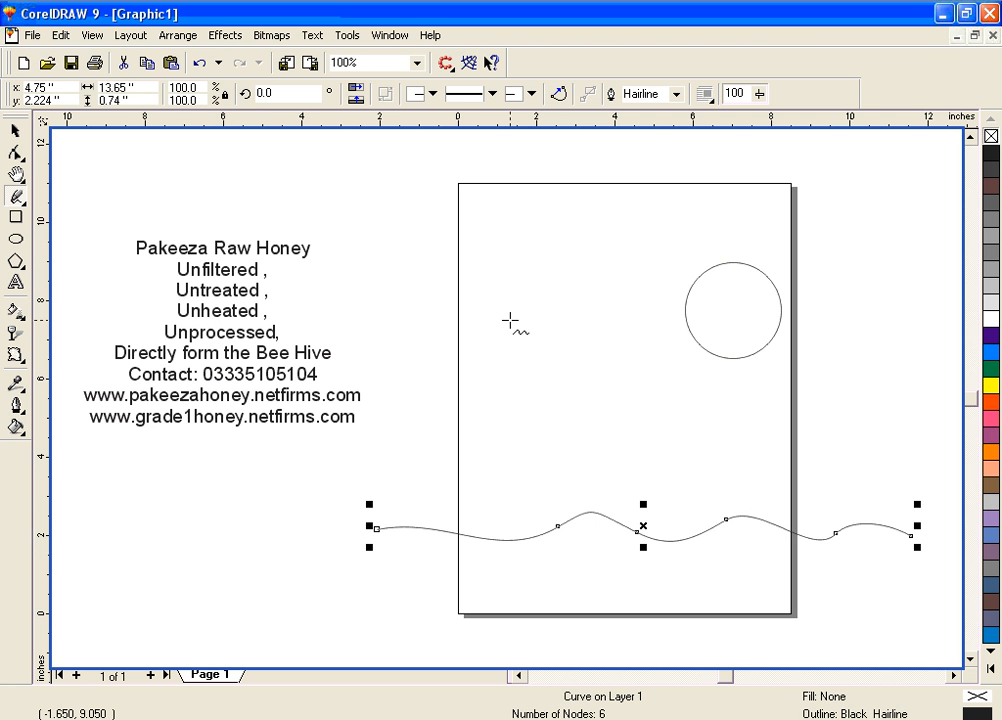
Paste the four copied lines, "Unfiltered" to "Unprocessed", as text running along the wavy curve from its left end
{"action": "left_click", "coordinate": [16, 282]}
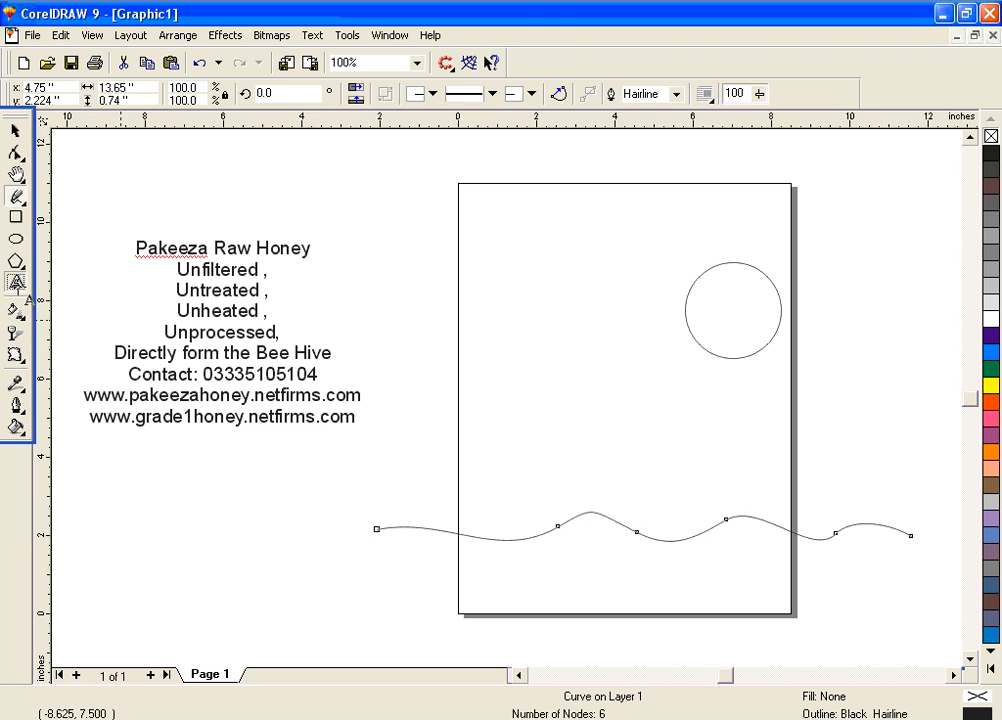
{"action": "left_click", "coordinate": [384, 527]}
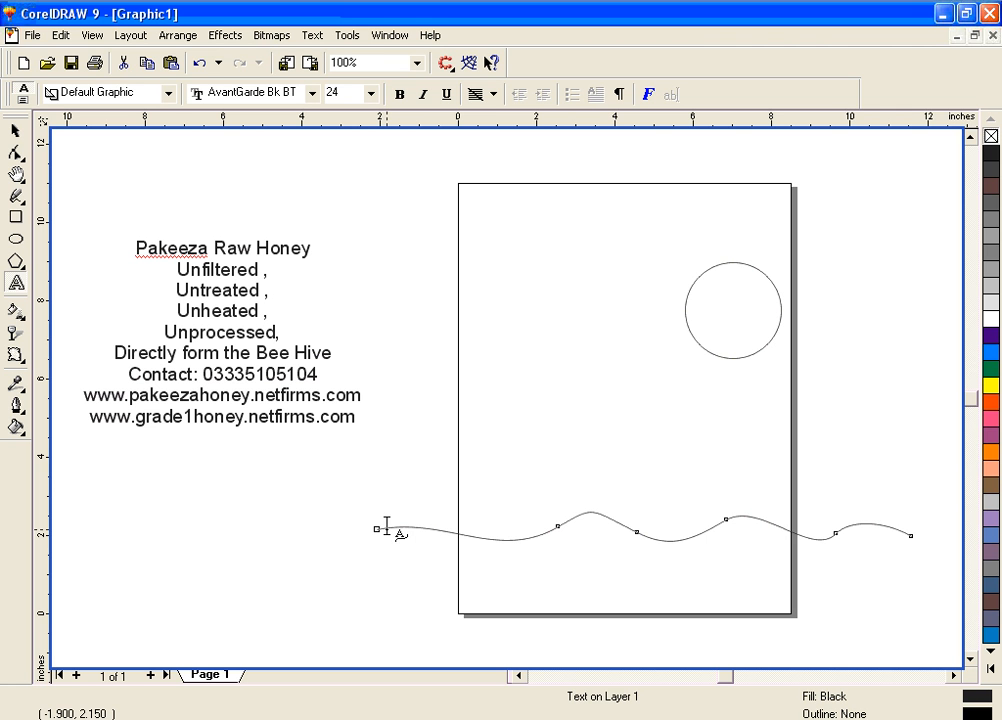
{"action": "left_click", "coordinate": [386, 528]}
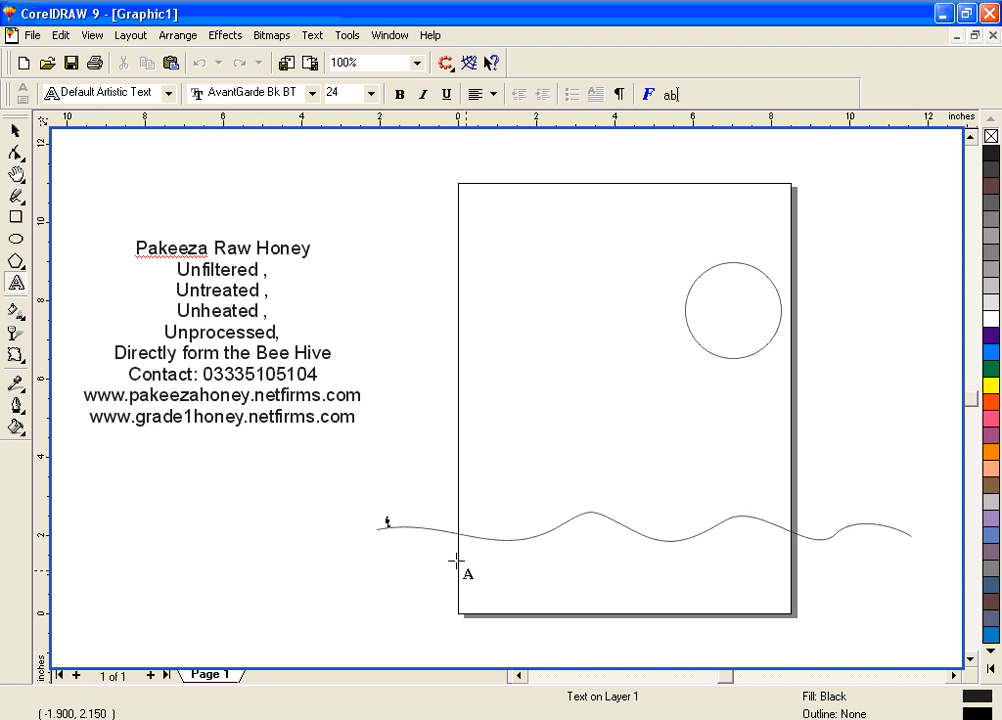
{"action": "type", "text": "Unfiltered , Untreated , Unheated ,Unprocessed,"}
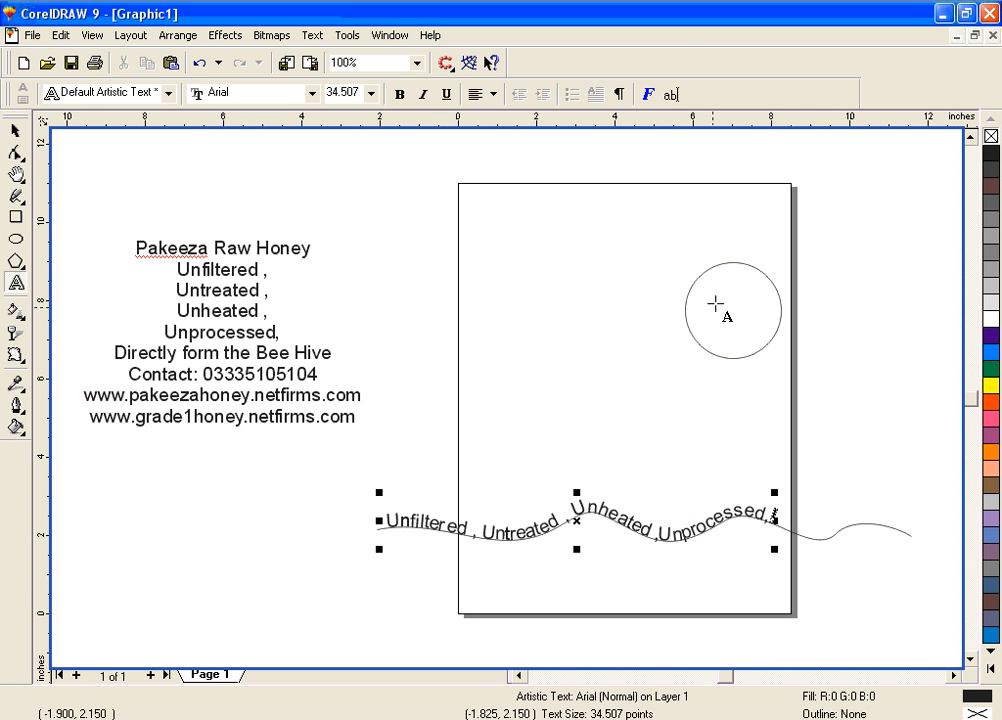
{"action": "left_click", "coordinate": [16, 132]}
{"action": "left_click", "coordinate": [20, 285]}
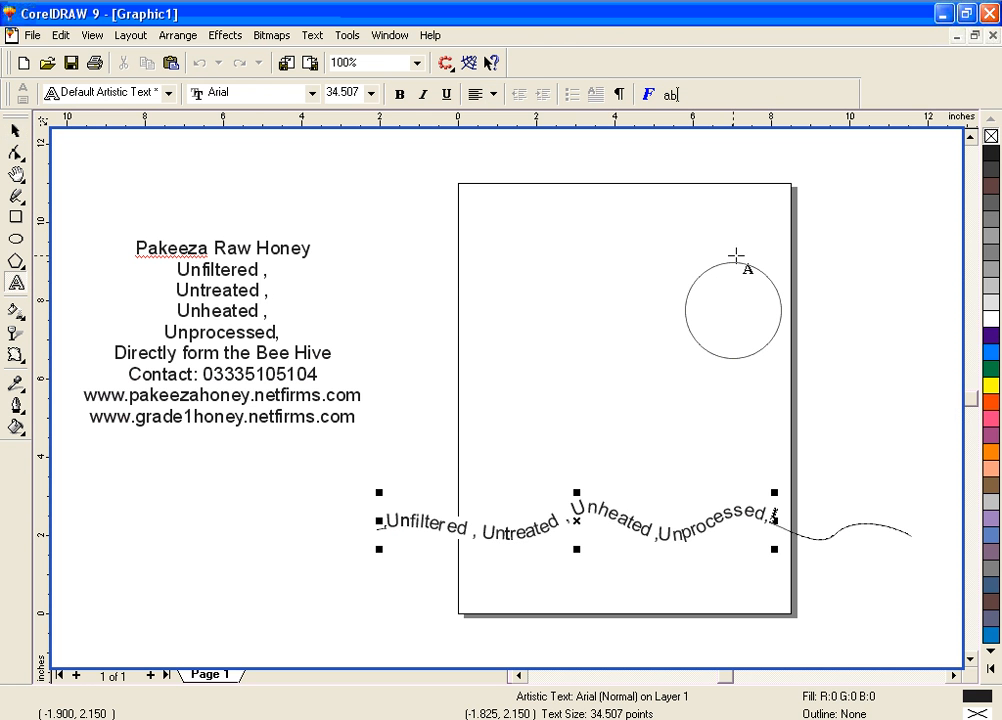
Move the circle to about the horizontal centre of the page and enlarge it to about 4.9 inches in diameter
{"action": "left_click", "coordinate": [16, 131]}
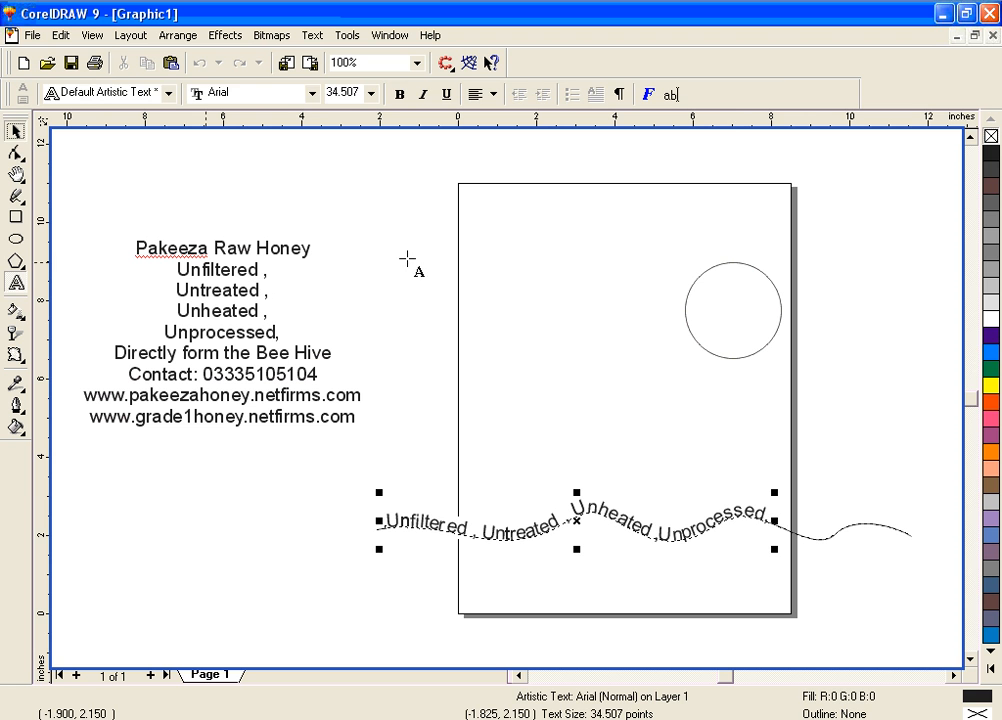
{"action": "left_click", "coordinate": [709, 352]}
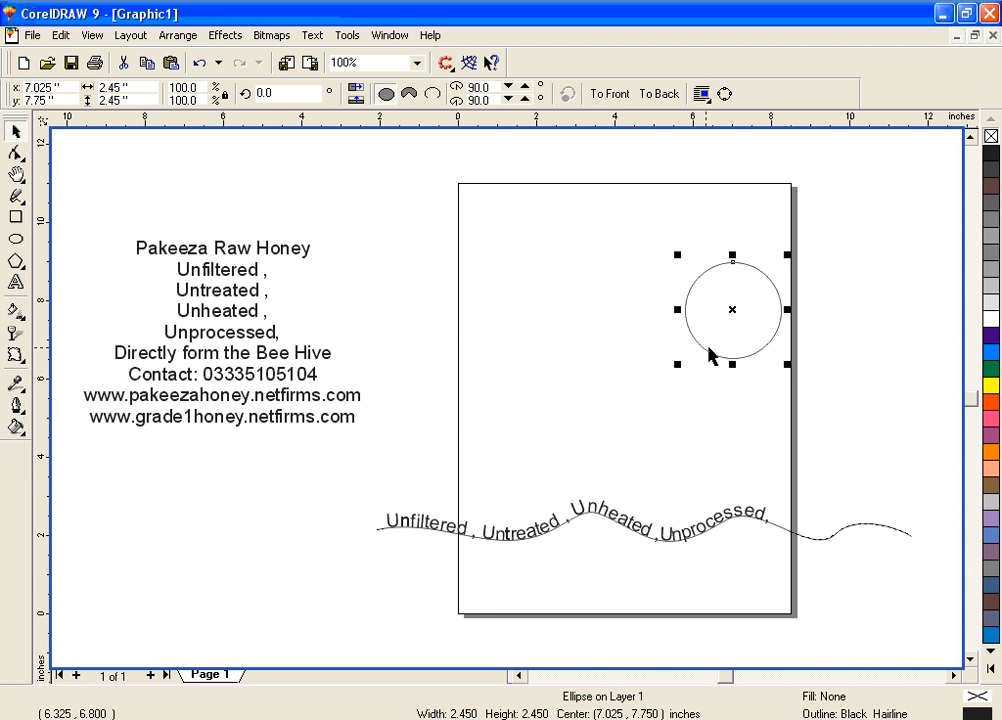
{"action": "left_click_drag", "start_coordinate": [731, 313], "coordinate": [633, 331]}
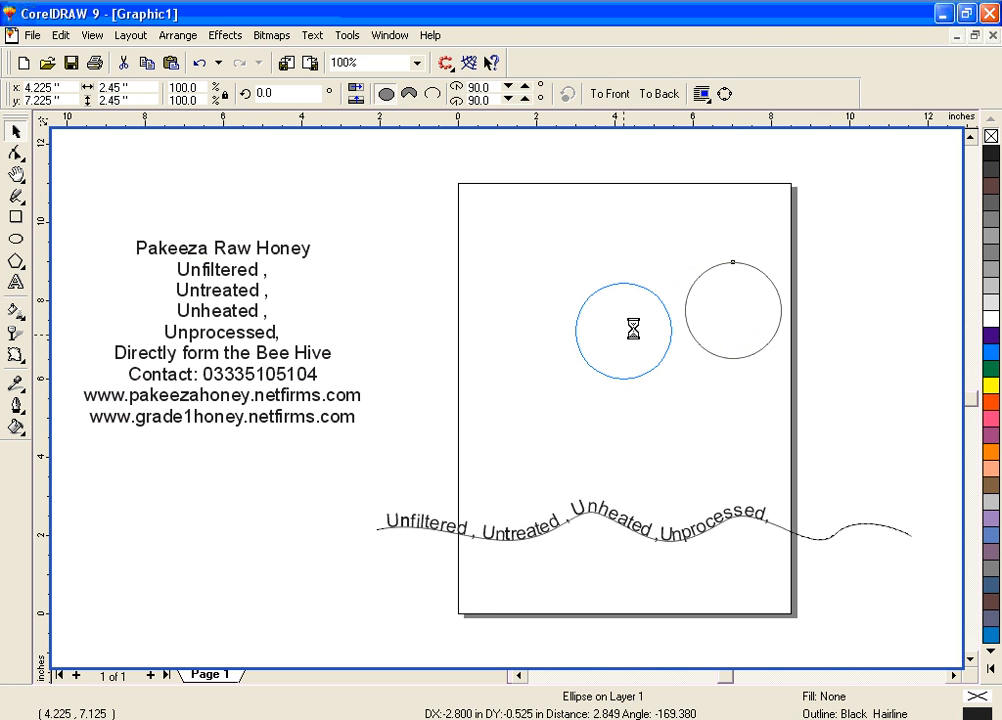
{"action": "left_click_drag", "start_coordinate": [679, 276], "coordinate": [749, 229]}
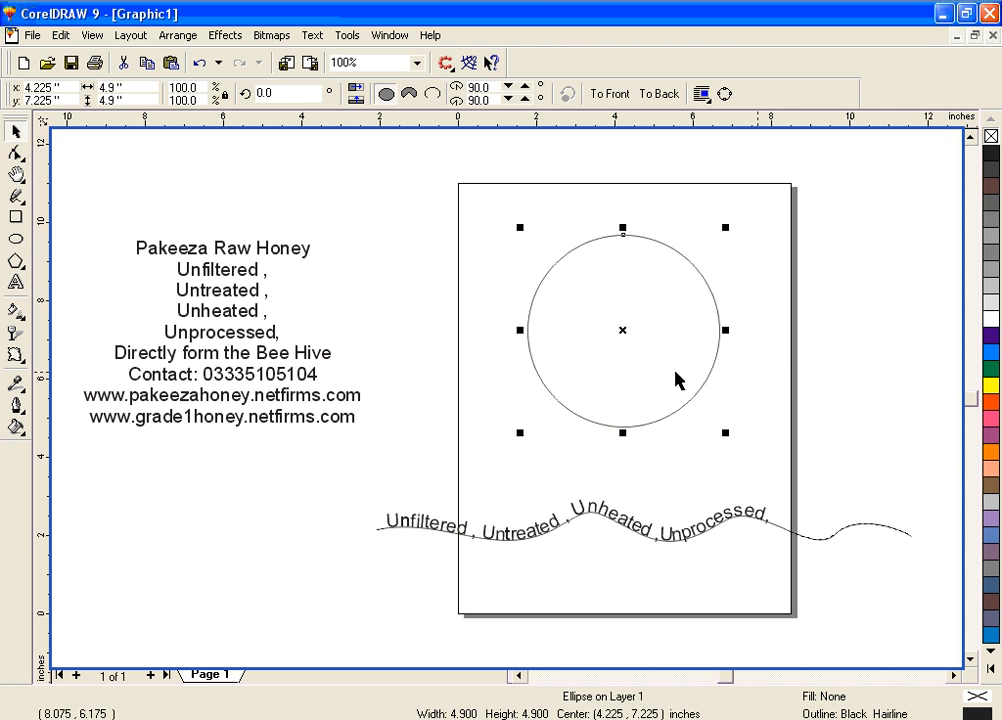
Paste the copied lines as text around the top of the circle and select the combined text-on-path object
{"action": "left_click", "coordinate": [15, 282]}
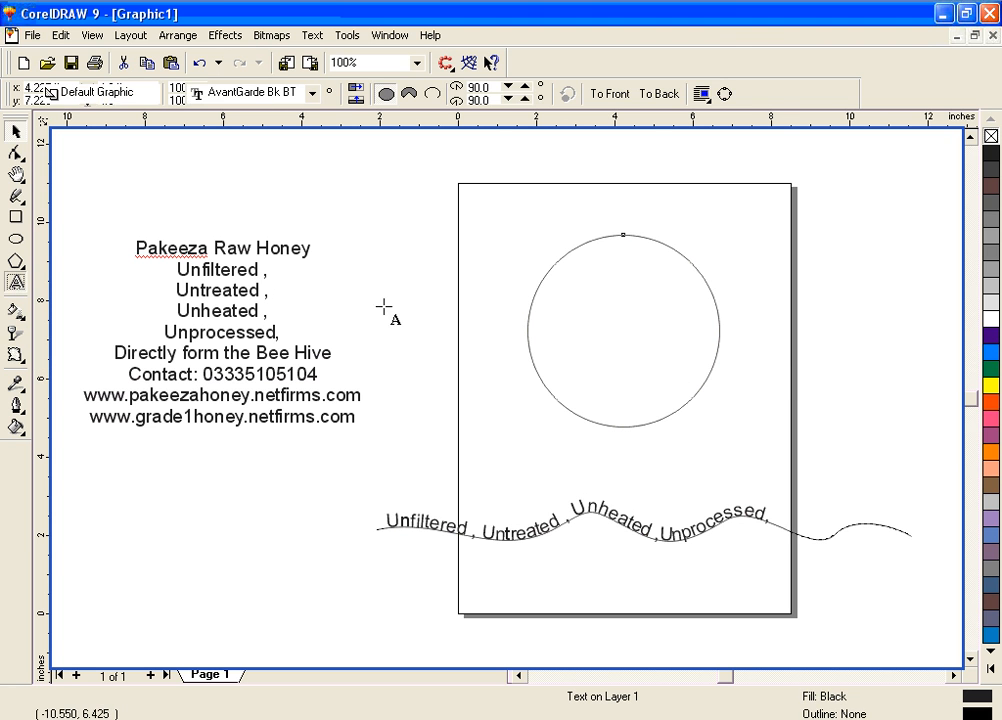
{"action": "left_click", "coordinate": [617, 234]}
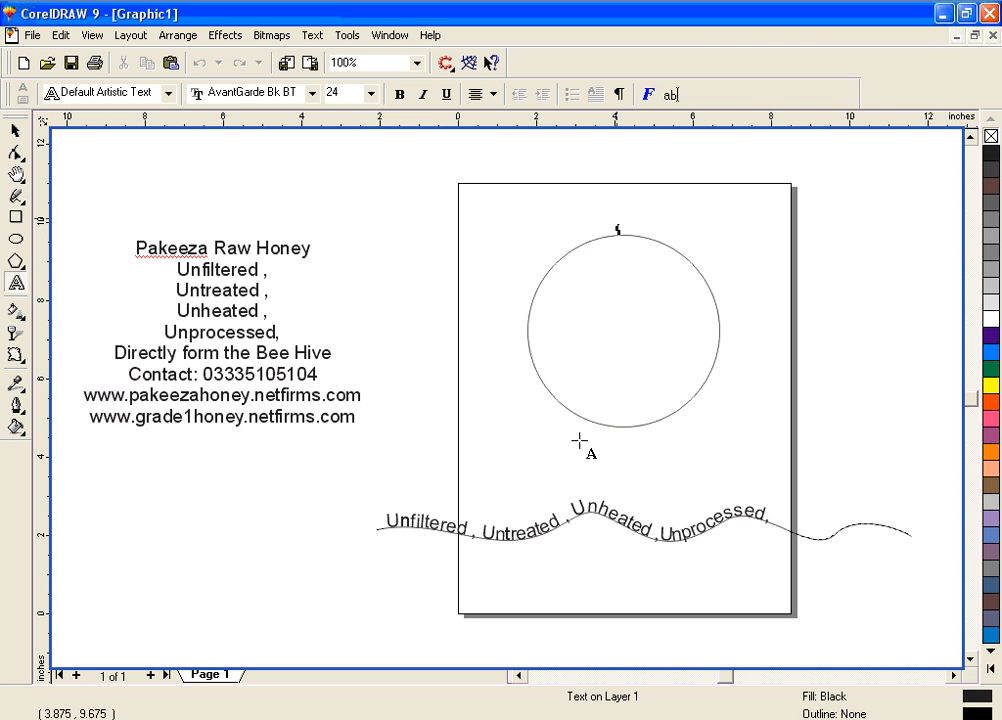
{"action": "key", "text": "ctrl+v"}
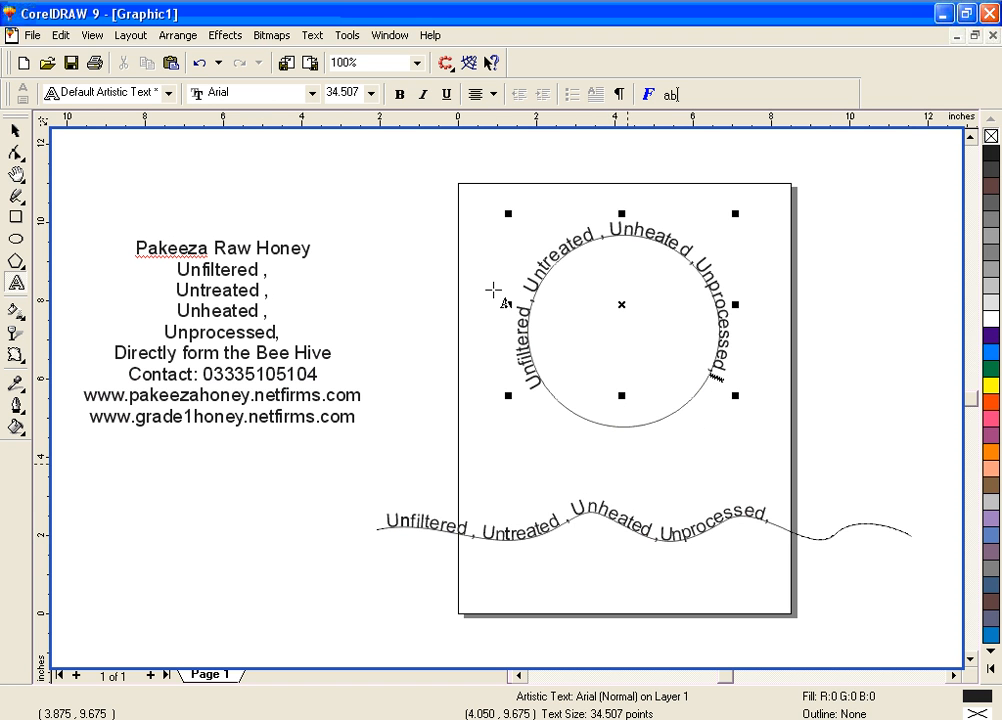
{"action": "left_click", "coordinate": [14, 134]}
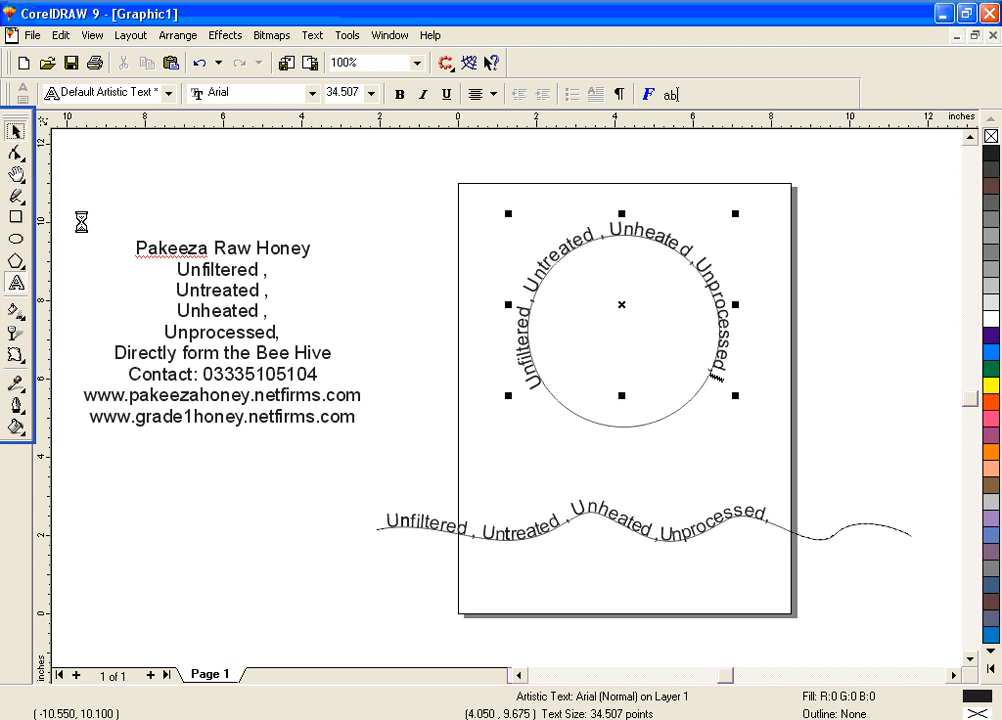
{"action": "left_click", "coordinate": [417, 489]}
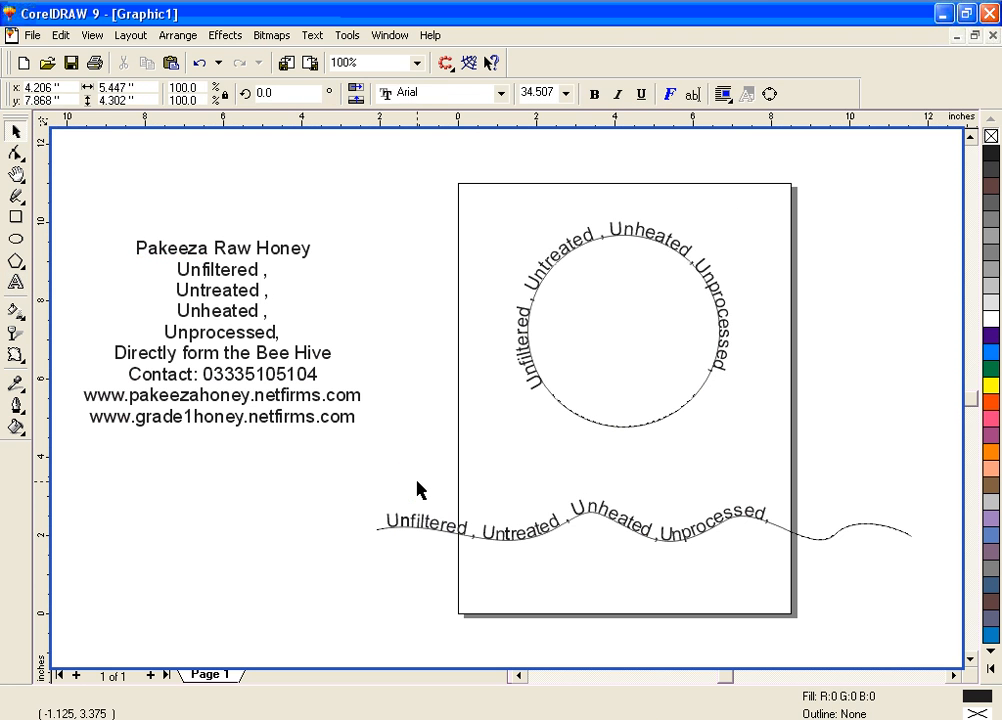
{"action": "left_click", "coordinate": [588, 422]}
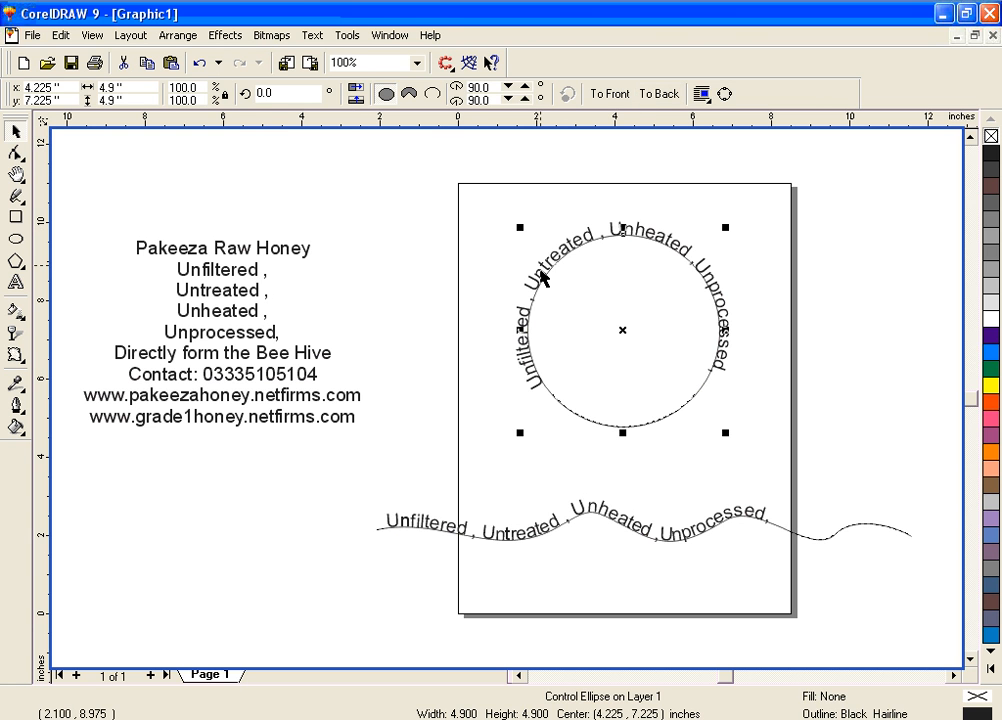
{"action": "left_click", "coordinate": [541, 279]}
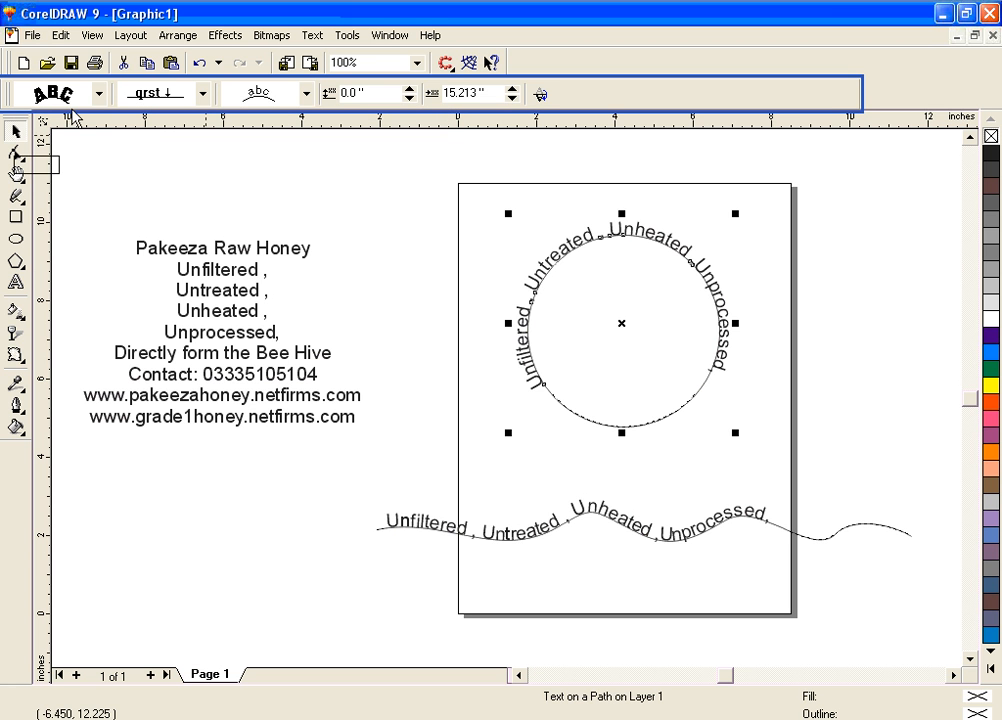
Try the second and the fourth text orientation presets on the circle's text, undoing each one
{"action": "left_click", "coordinate": [99, 100]}
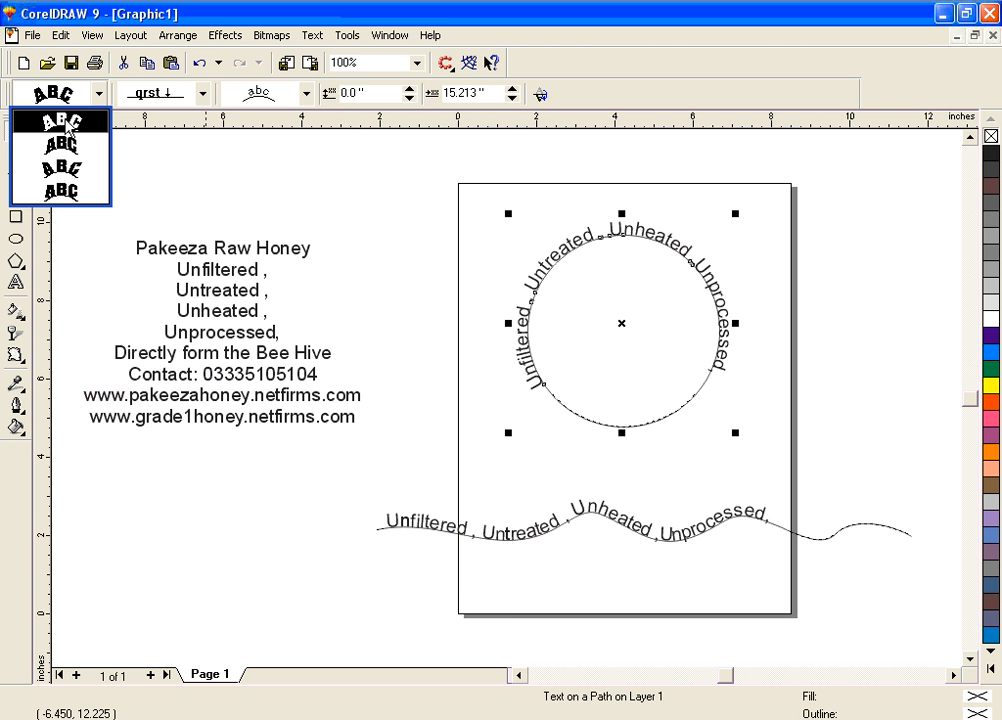
{"action": "left_click", "coordinate": [73, 145]}
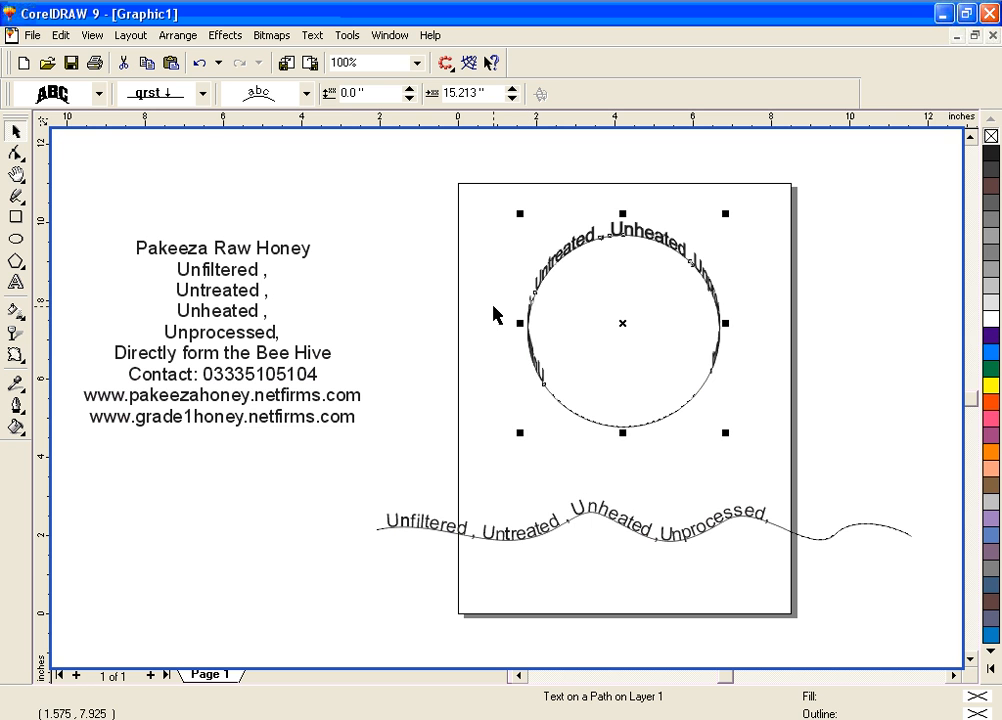
{"action": "key", "text": "ctrl+z"}
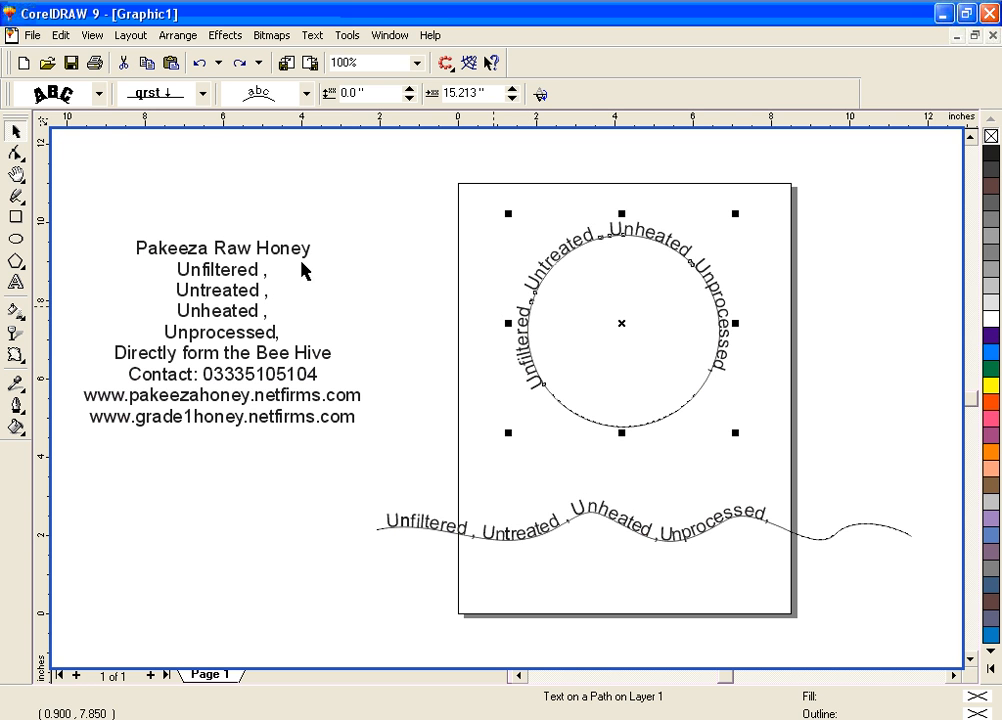
{"action": "left_click", "coordinate": [98, 95]}
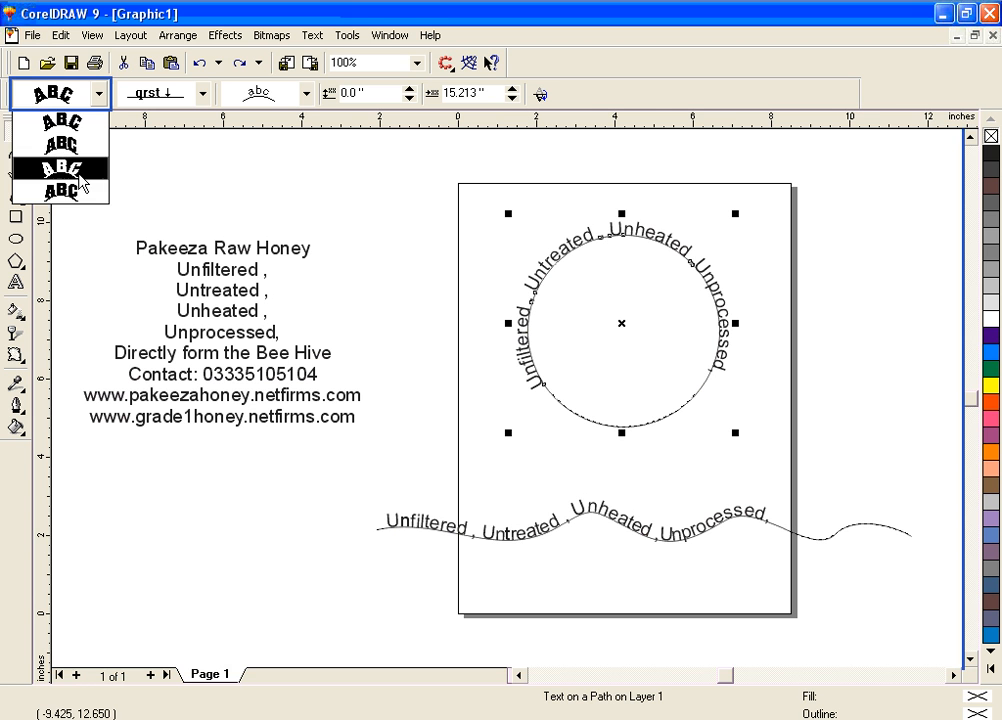
{"action": "left_click", "coordinate": [80, 190]}
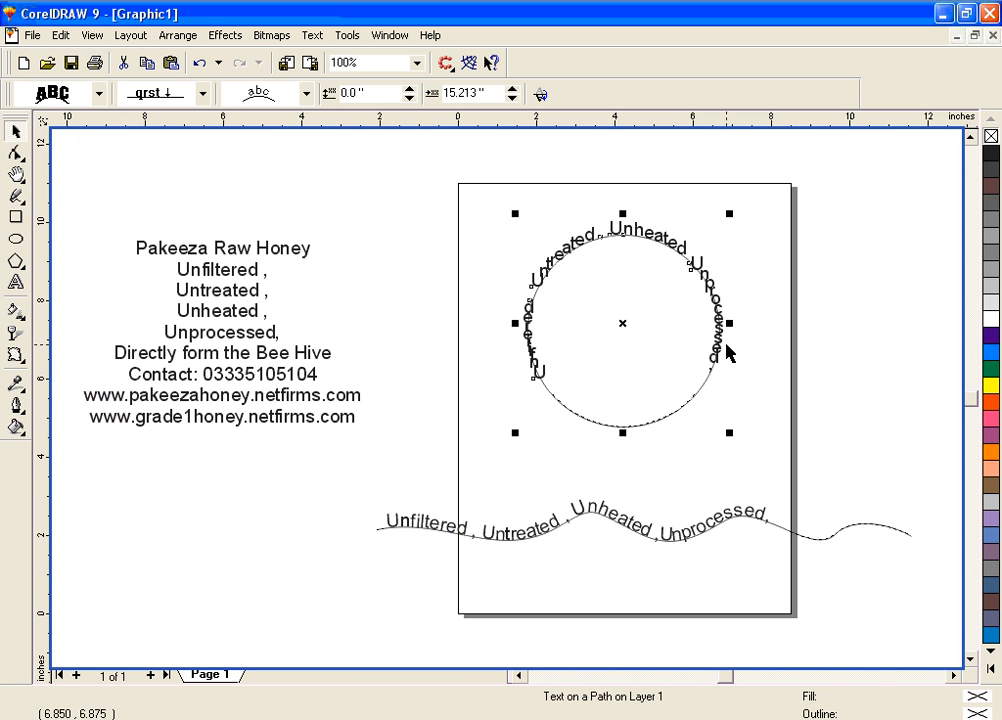
{"action": "key", "text": "ctrl+z"}
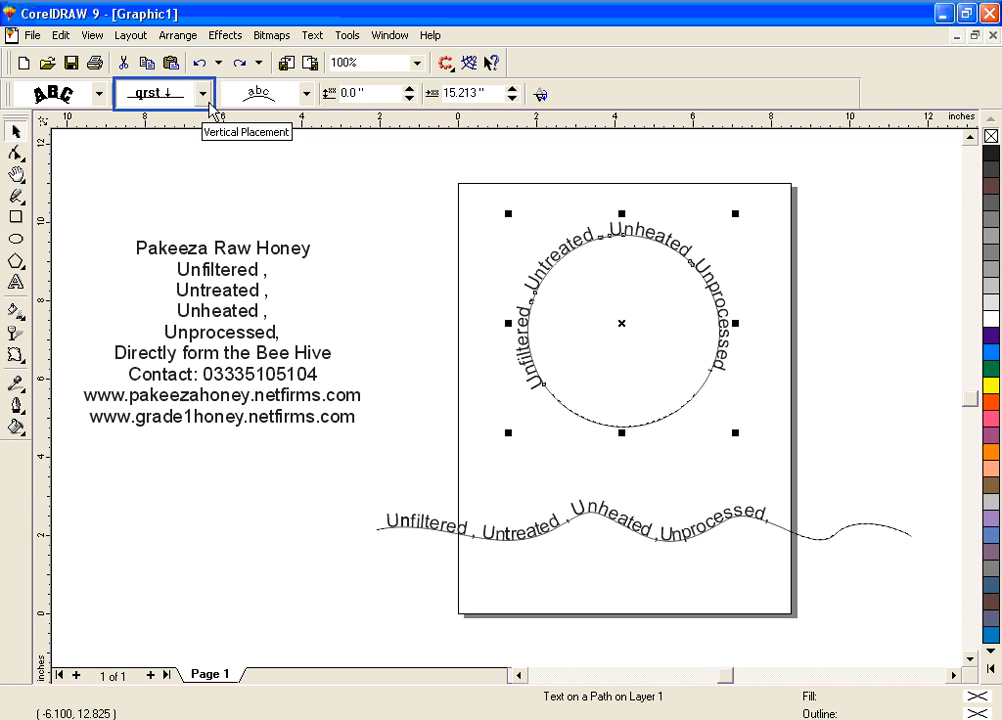
Set the vertical placement of the circle's text to the fifth option, the freely adjustable distance from the path
{"action": "left_click", "coordinate": [207, 104]}
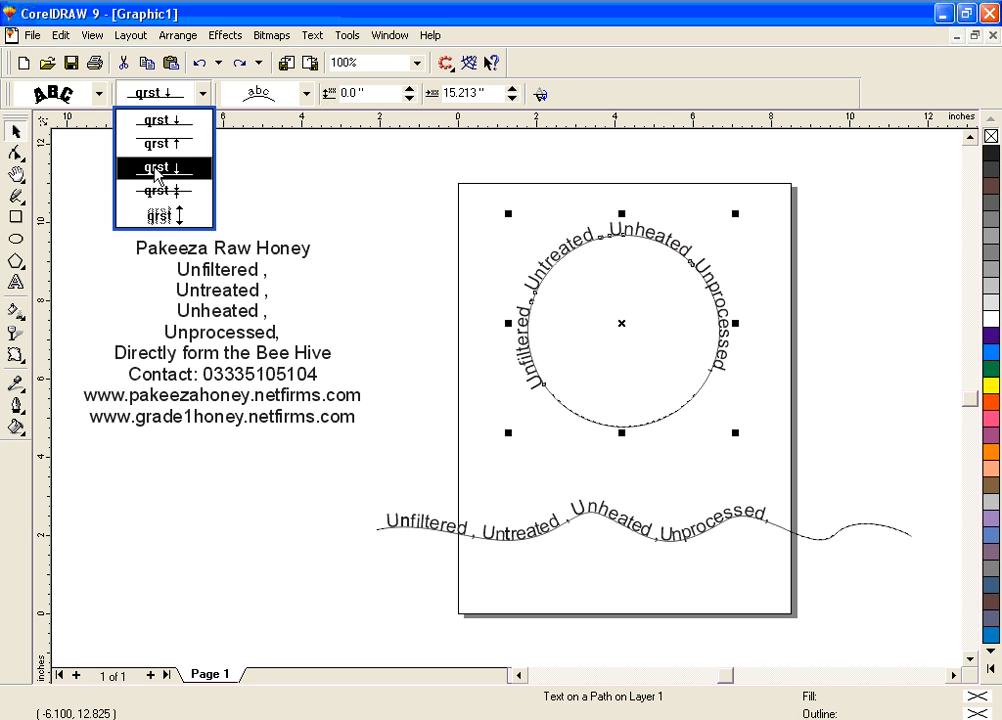
{"action": "left_click", "coordinate": [186, 218]}
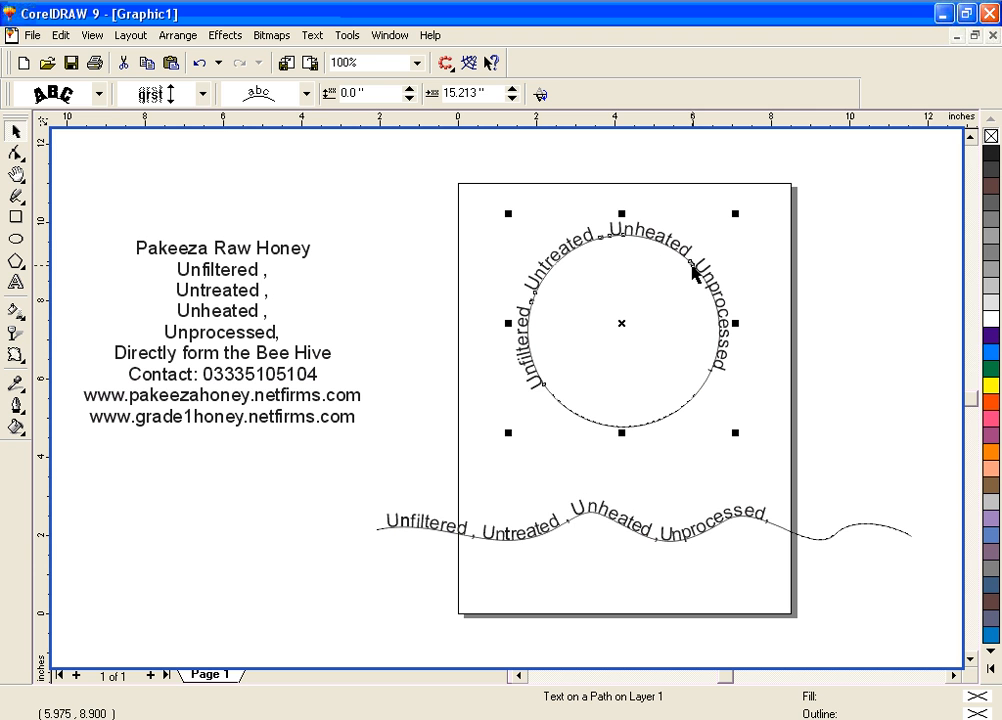
Try the vertical placement that puts the circle's text below the path, inside the circle, and undo it
{"action": "left_click", "coordinate": [201, 96]}
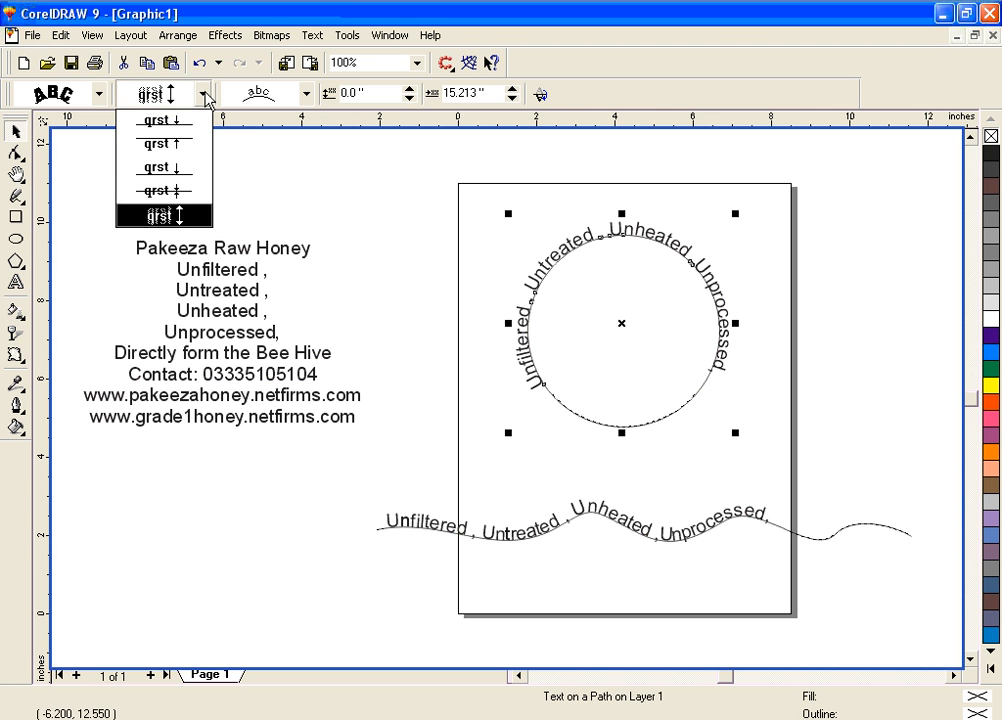
{"action": "left_click", "coordinate": [195, 145]}
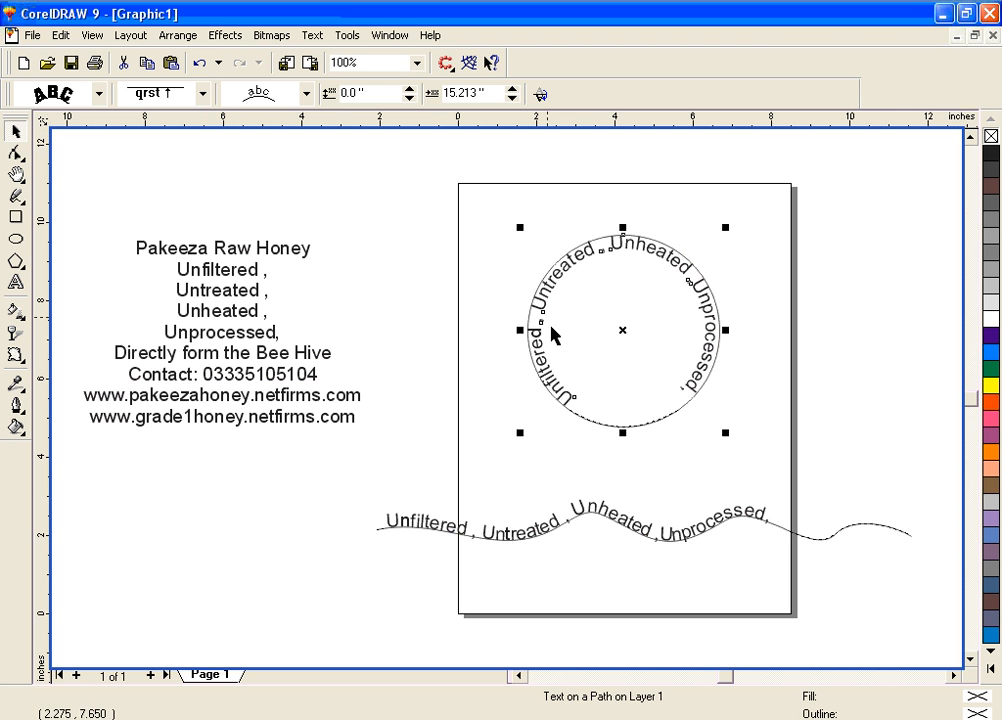
{"action": "key", "text": "ctrl+z"}
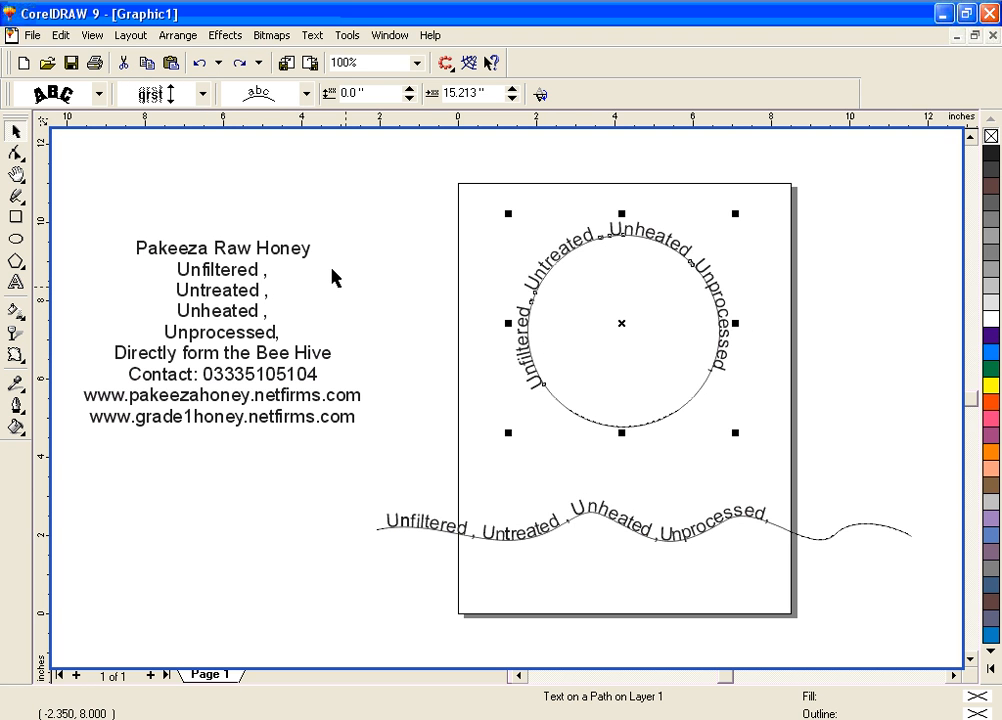
Try the fourth placement option for the circle's text, which positions it along the left side of the circle, and undo it
{"action": "left_click", "coordinate": [308, 94]}
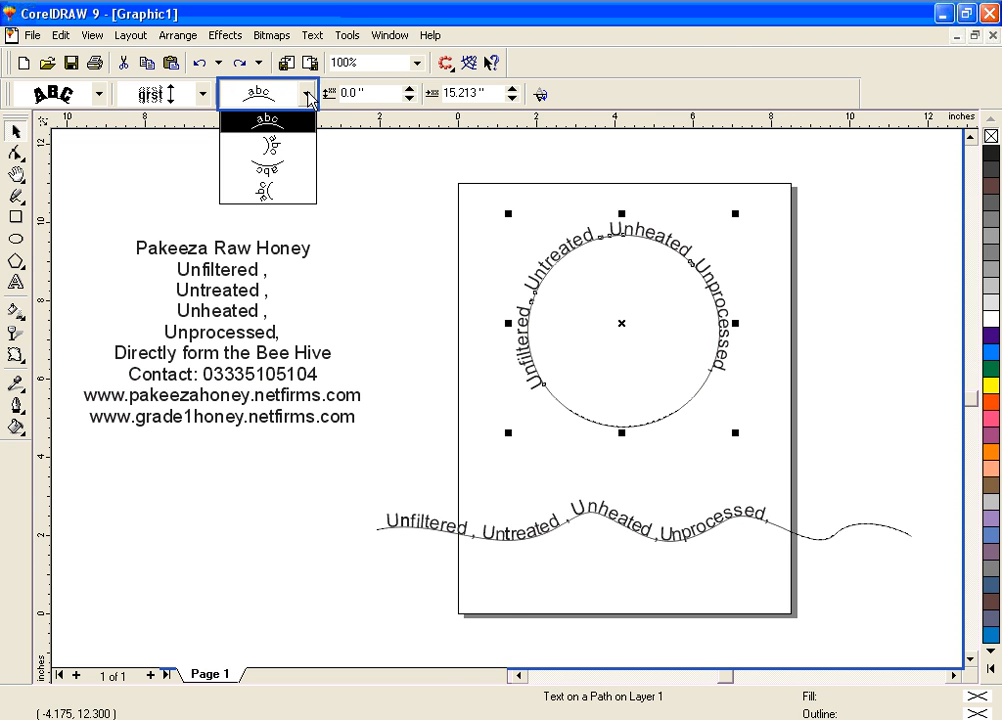
{"action": "left_click", "coordinate": [307, 195]}
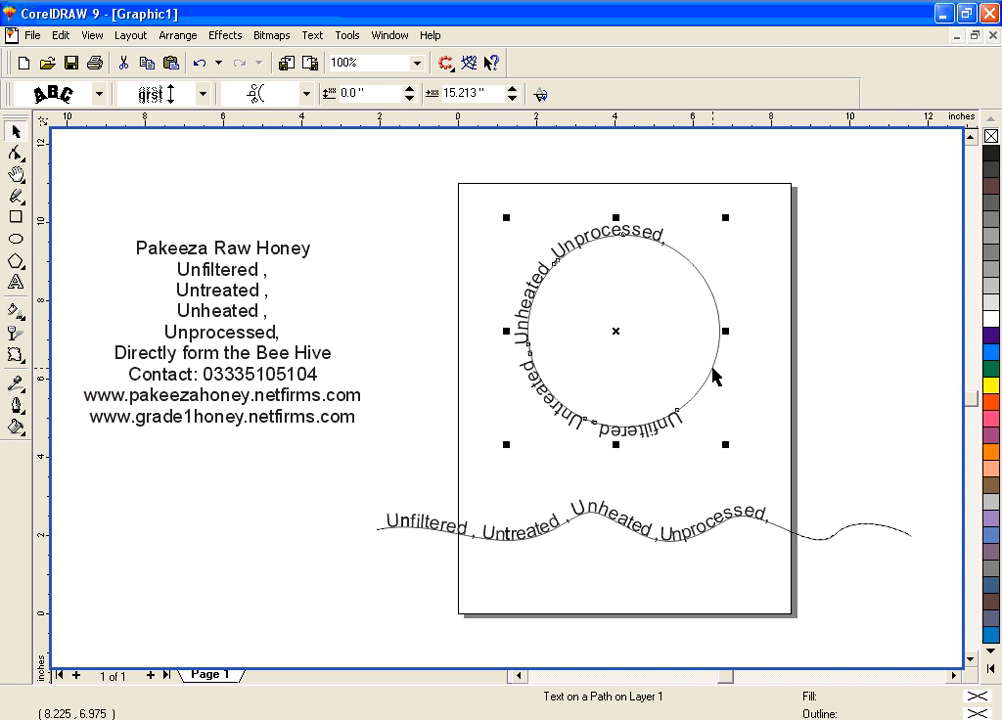
{"action": "key", "text": "ctrl+z"}
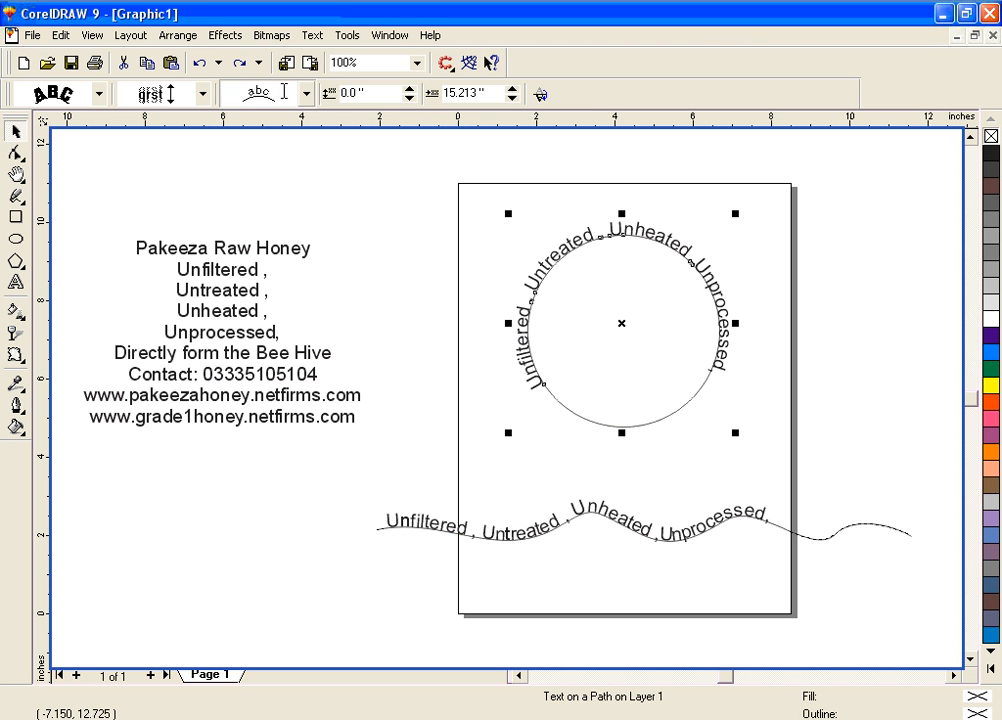
Raise the circle text's distance from the path to 0.2 inches
{"action": "left_click", "coordinate": [409, 89]}
{"action": "left_click", "coordinate": [409, 89]}
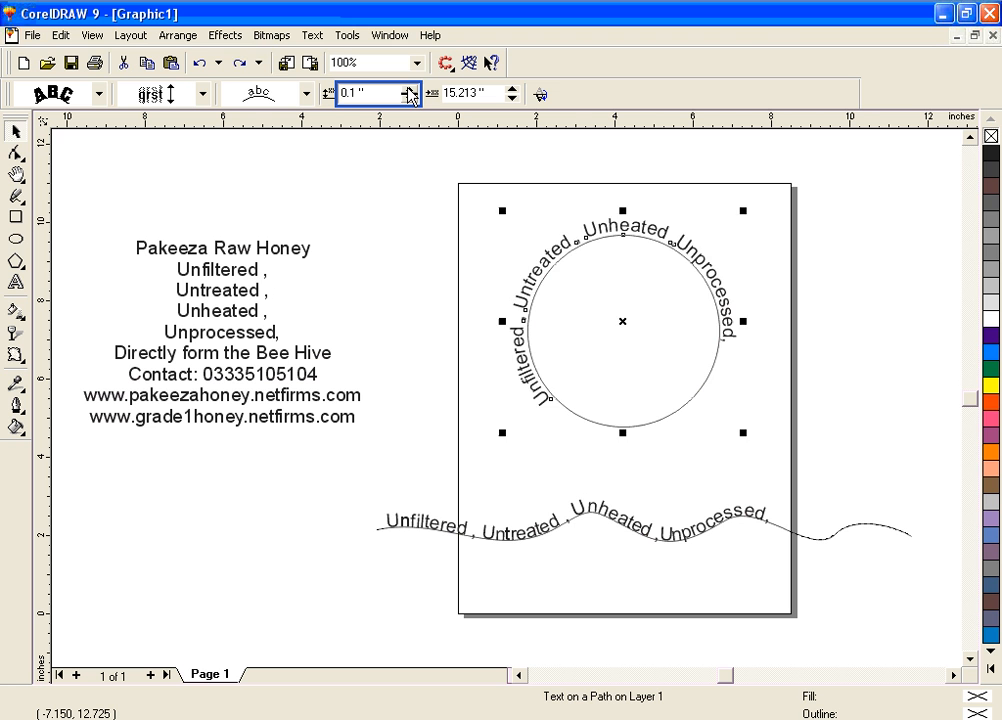
{"action": "left_click", "coordinate": [409, 89]}
{"action": "left_click", "coordinate": [409, 89]}
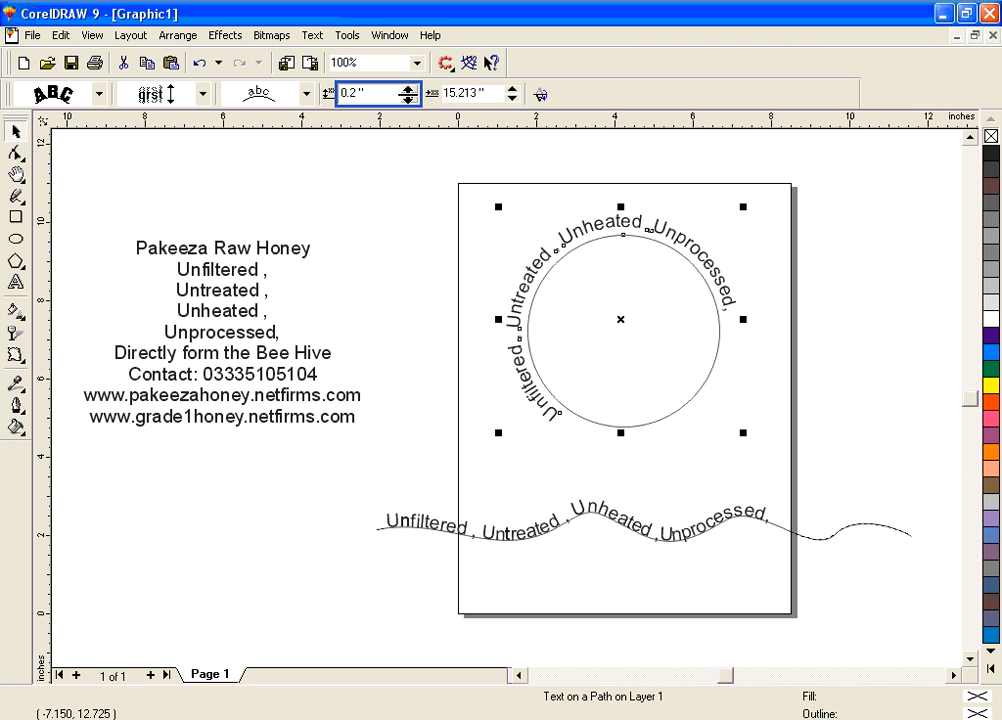
Lower the circle text's distance from the path to -0.3 inches, moving it inside the circle
{"action": "left_click", "coordinate": [409, 98]}
{"action": "left_click", "coordinate": [409, 98]}
{"action": "left_click", "coordinate": [409, 98]}
{"action": "left_click", "coordinate": [409, 98]}
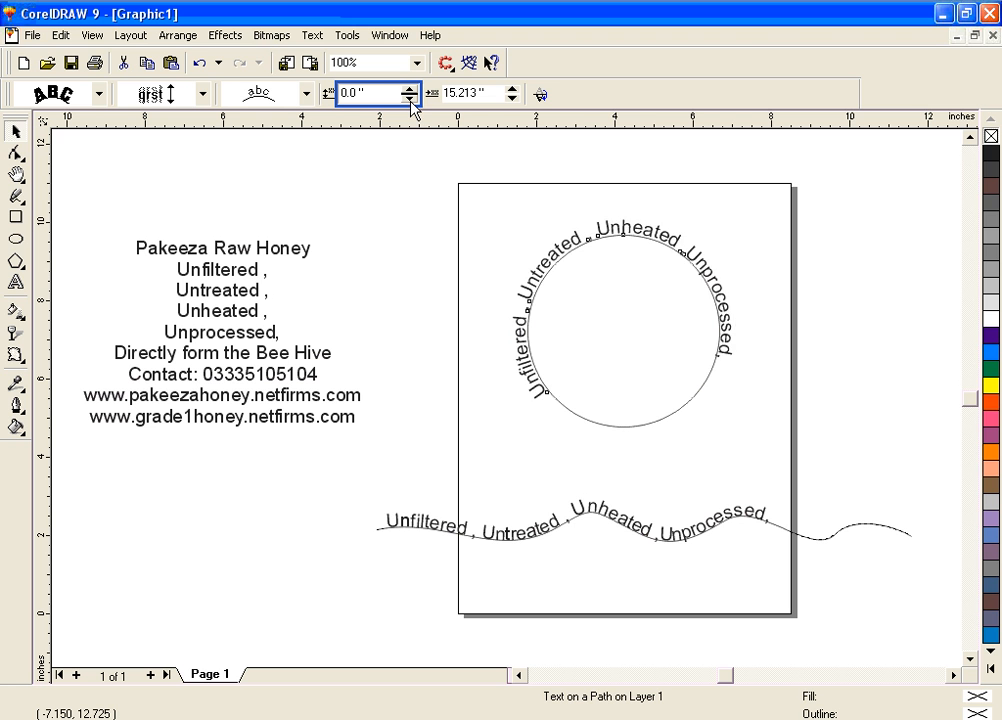
{"action": "left_click", "coordinate": [409, 98]}
{"action": "left_click", "coordinate": [409, 98]}
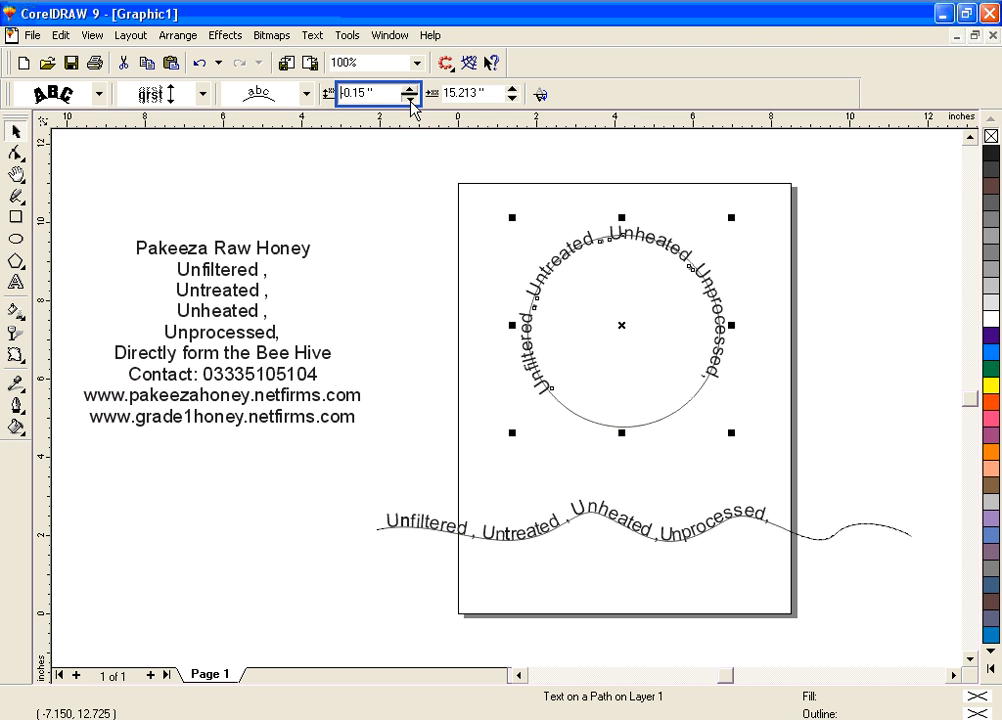
{"action": "left_click", "coordinate": [409, 98]}
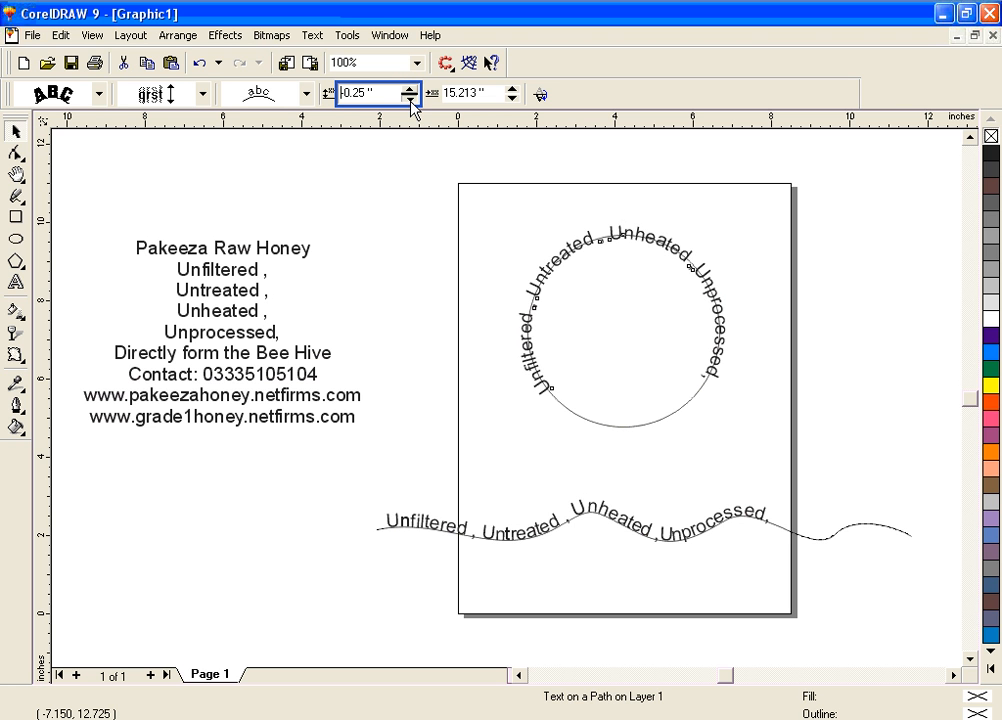
{"action": "left_click", "coordinate": [170, 100]}
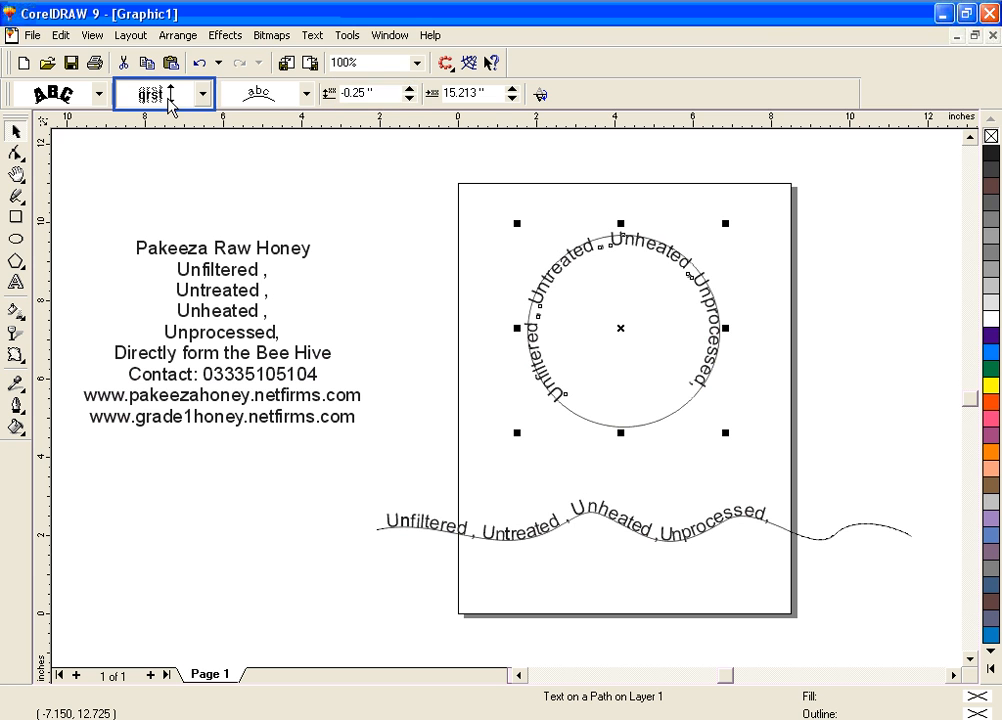
{"action": "left_click", "coordinate": [409, 98]}
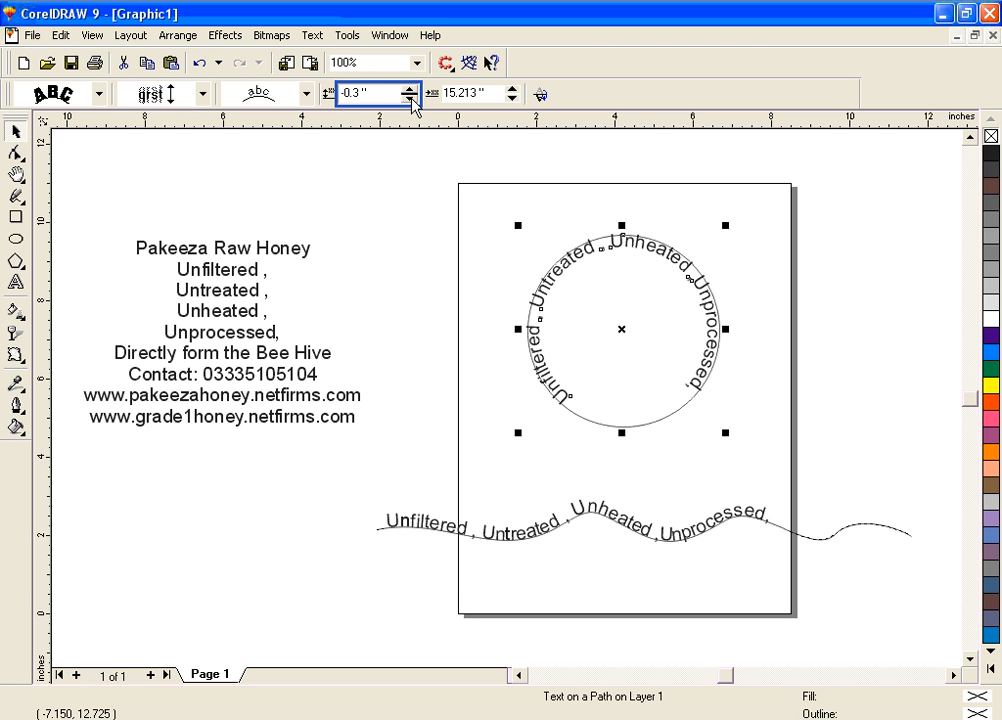
Set the circle text's distance from the path to -0.1 inches and deselect the object
{"action": "left_click", "coordinate": [410, 90]}
{"action": "left_click", "coordinate": [410, 90]}
{"action": "left_click", "coordinate": [410, 90]}
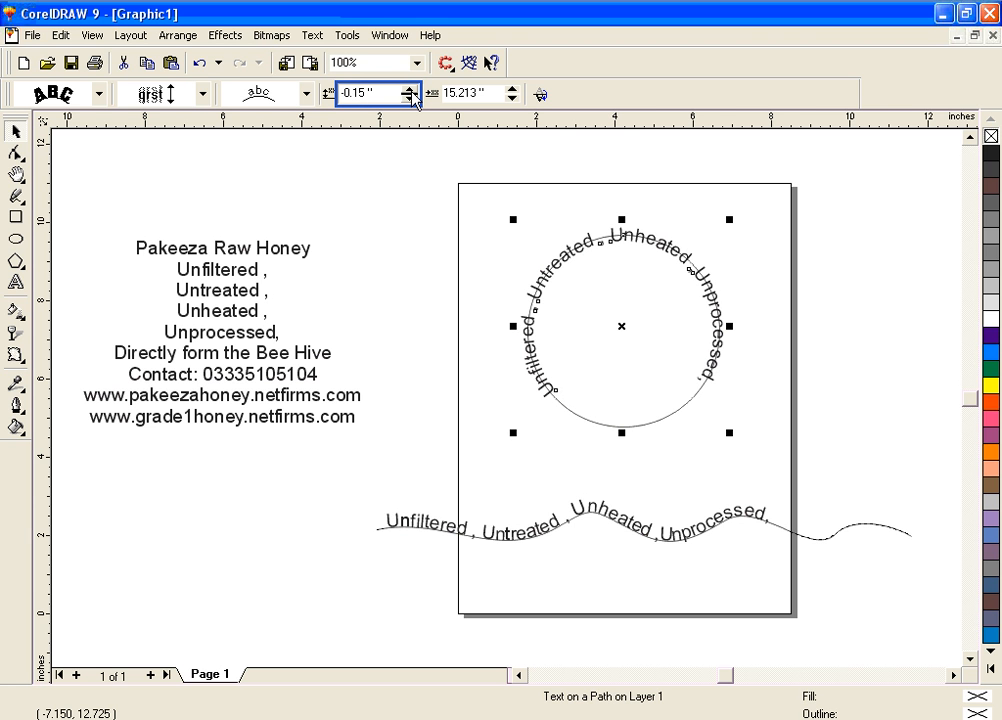
{"action": "left_click", "coordinate": [410, 90]}
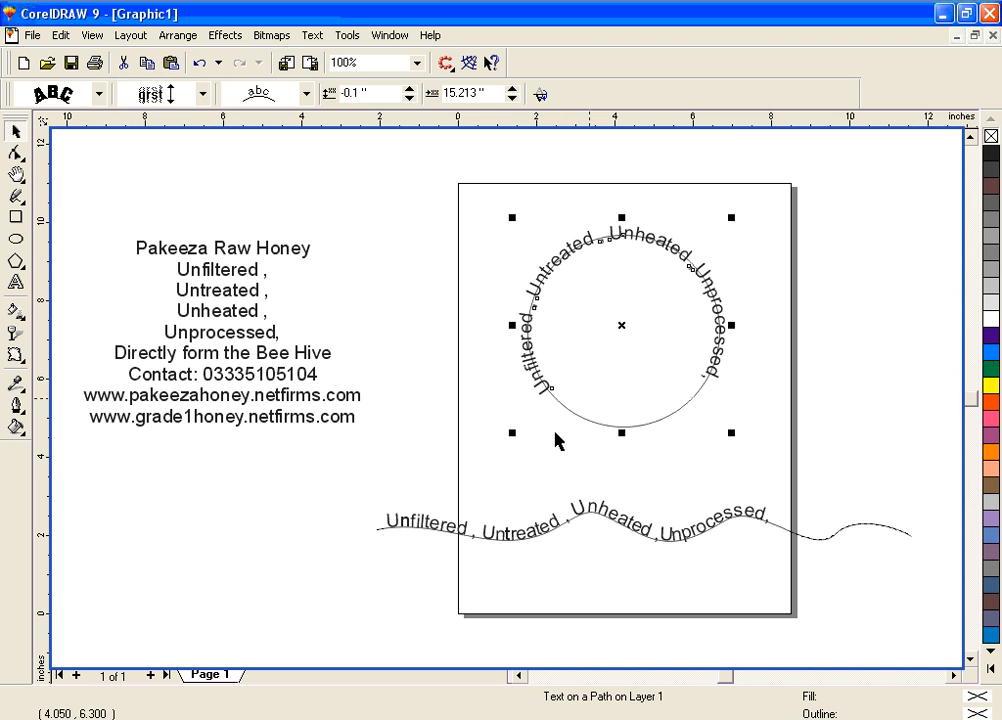
{"action": "left_click", "coordinate": [530, 453]}
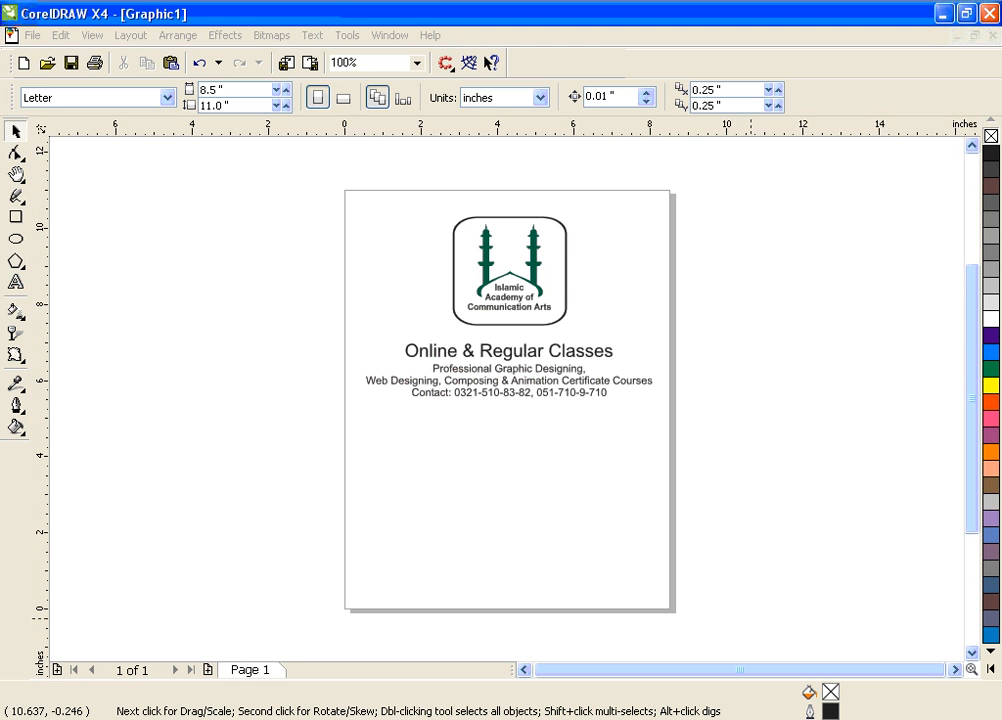
In CorelDRAW X4, draw a six-sided polygon about 3.27 by 3.77 inches and move it centred below the contact line
{"action": "left_click", "coordinate": [970, 651]}
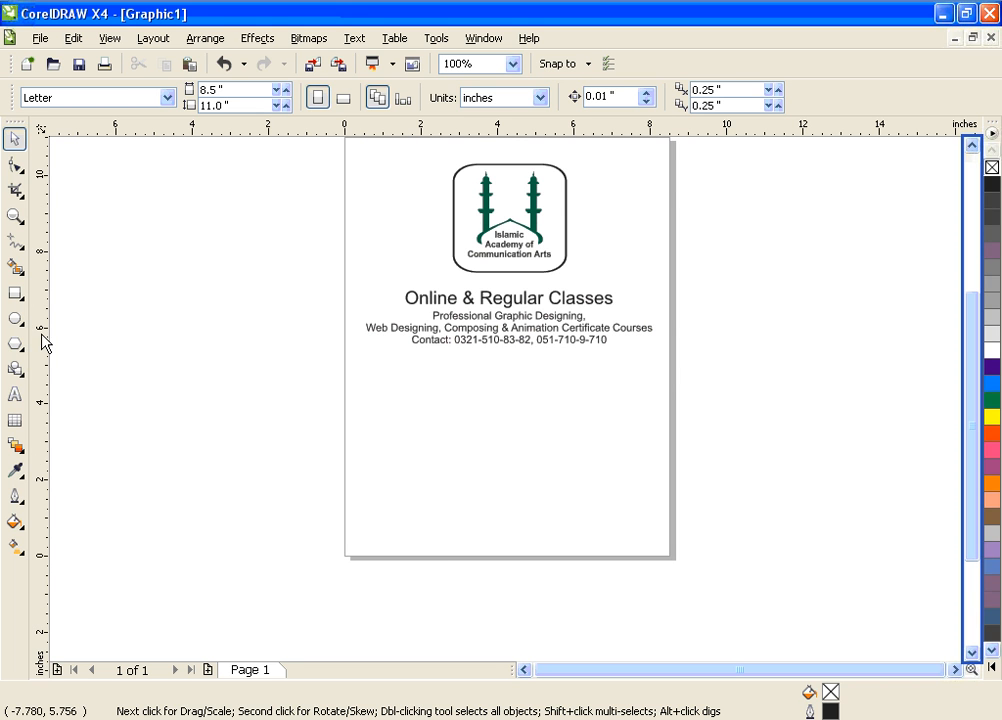
{"action": "left_click", "coordinate": [16, 319]}
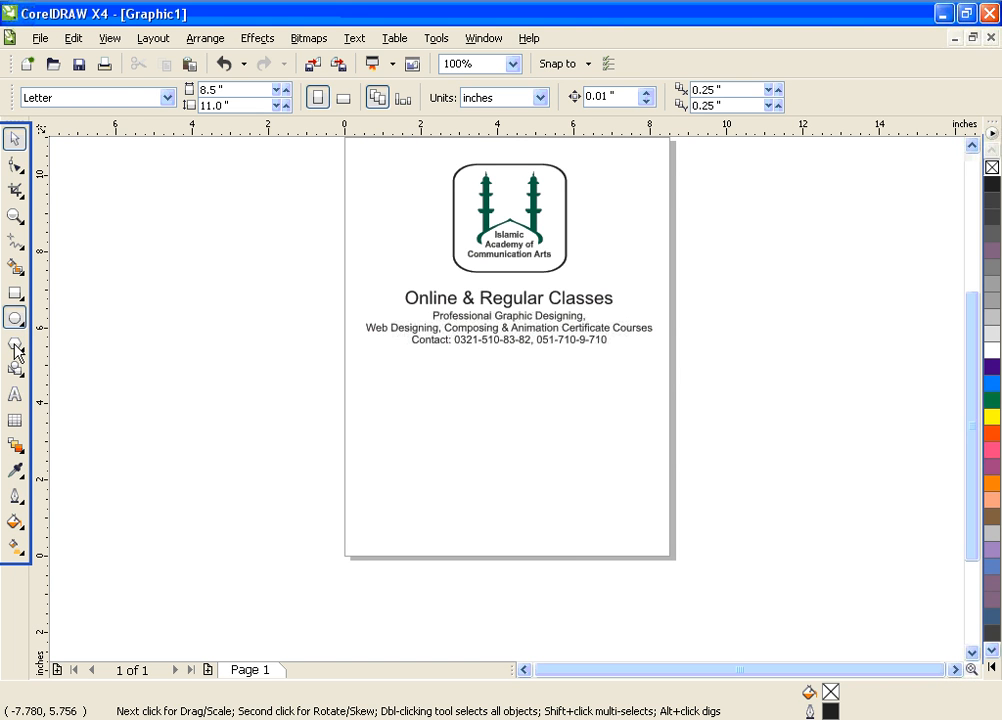
{"action": "left_click", "coordinate": [15, 348]}
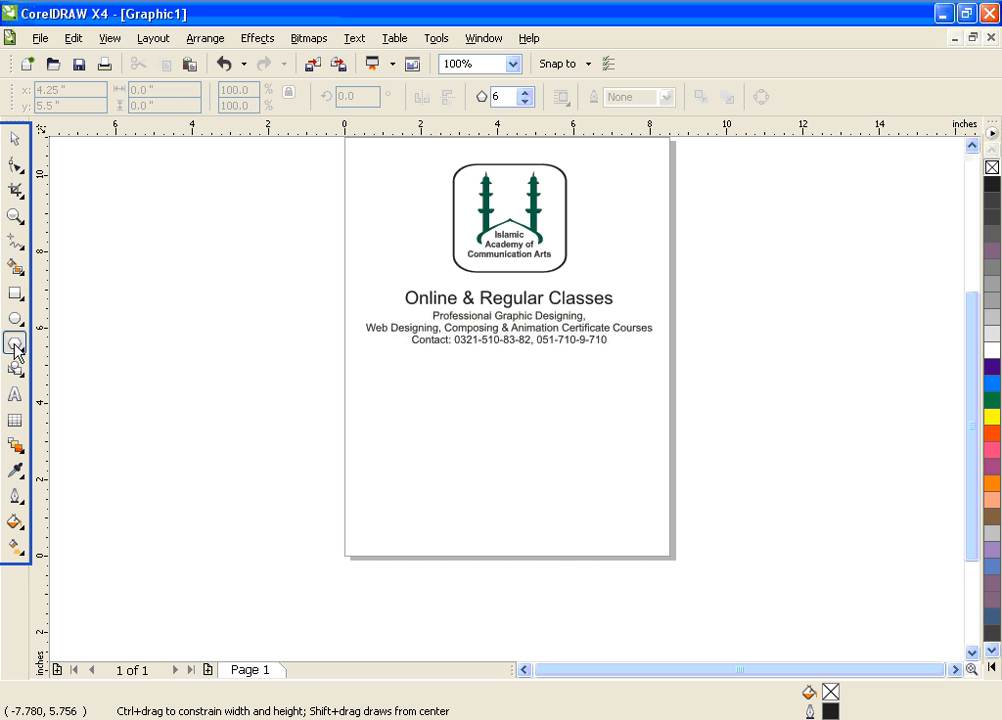
{"action": "left_click_drag", "start_coordinate": [461, 456], "coordinate": [605, 574]}
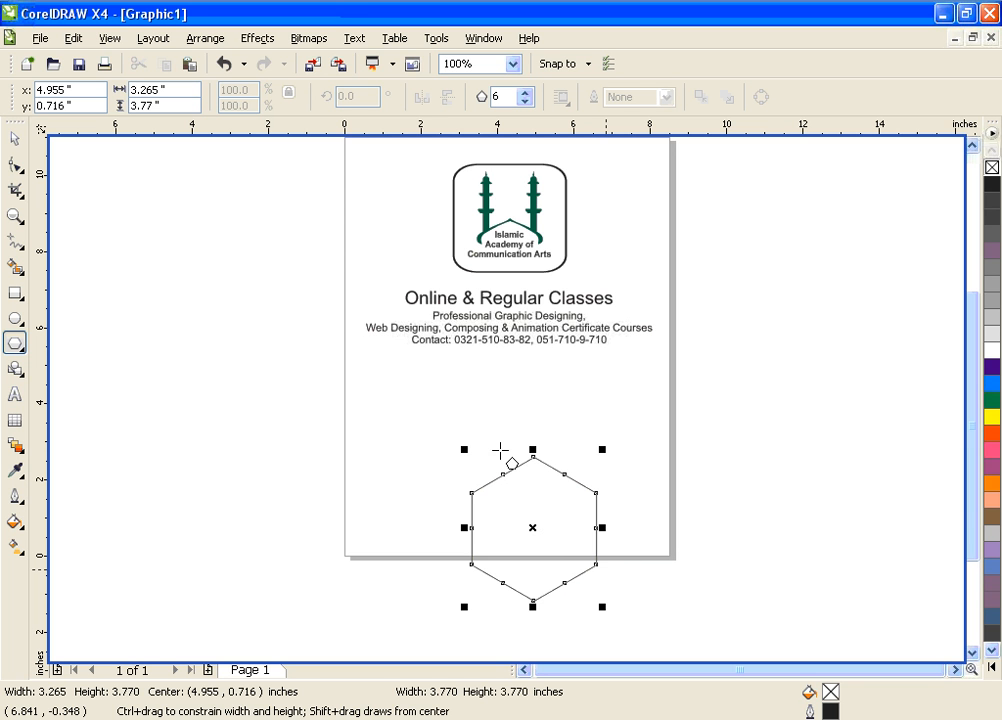
{"action": "left_click_drag", "start_coordinate": [496, 452], "coordinate": [510, 454]}
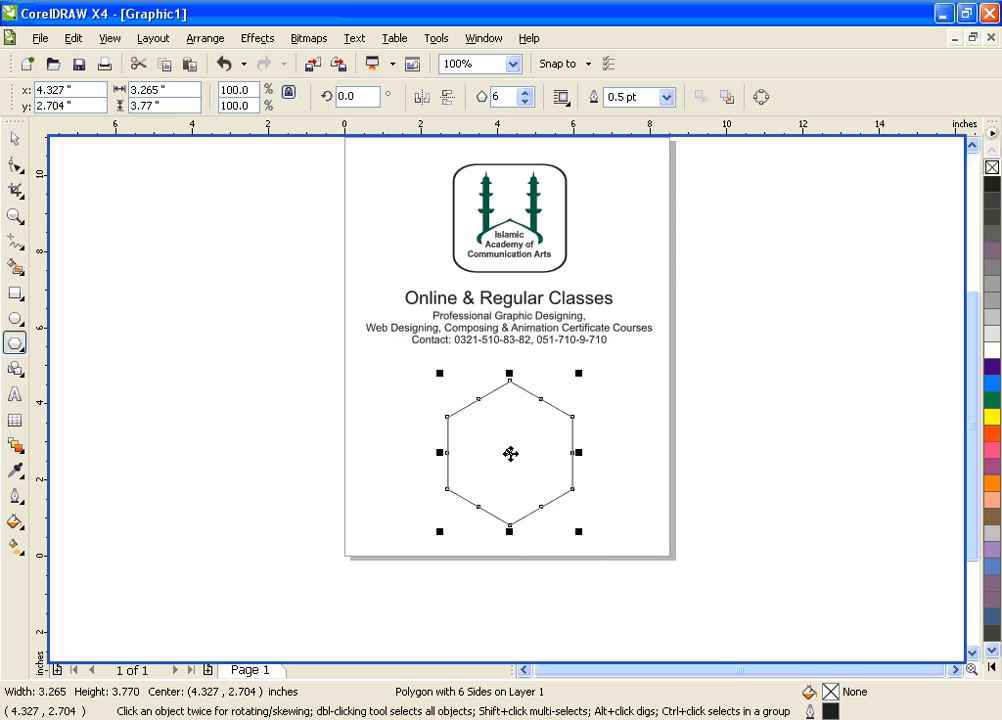
Paste the copied lines as text along the hexagon's outline, then try enlarging the text to about 68 pt and undo it
{"action": "left_click", "coordinate": [13, 397]}
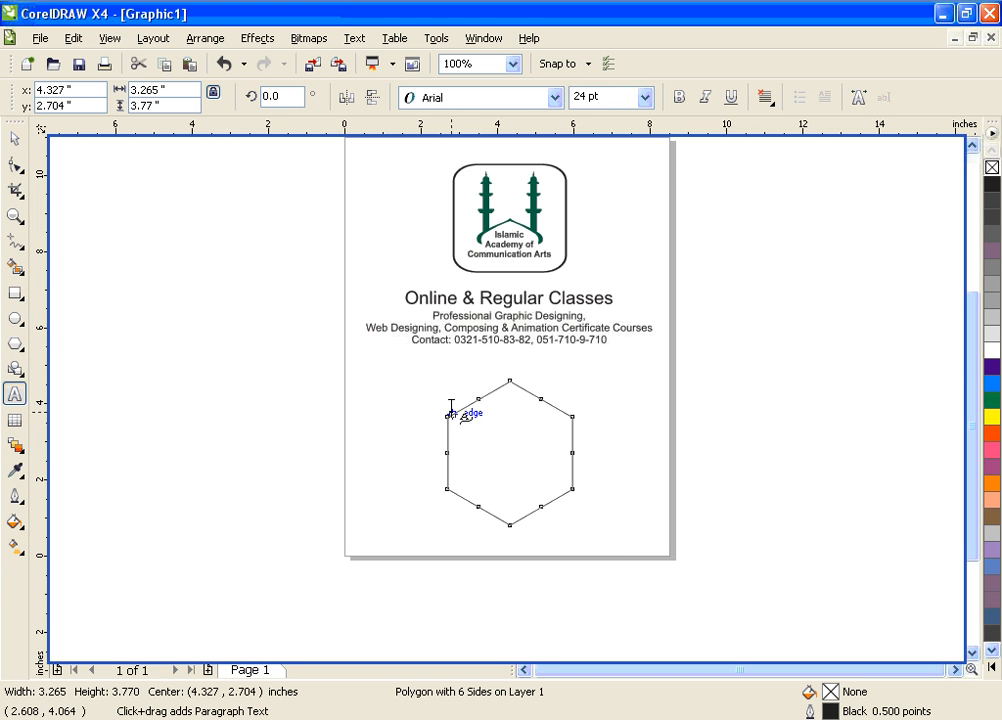
{"action": "left_click", "coordinate": [452, 410]}
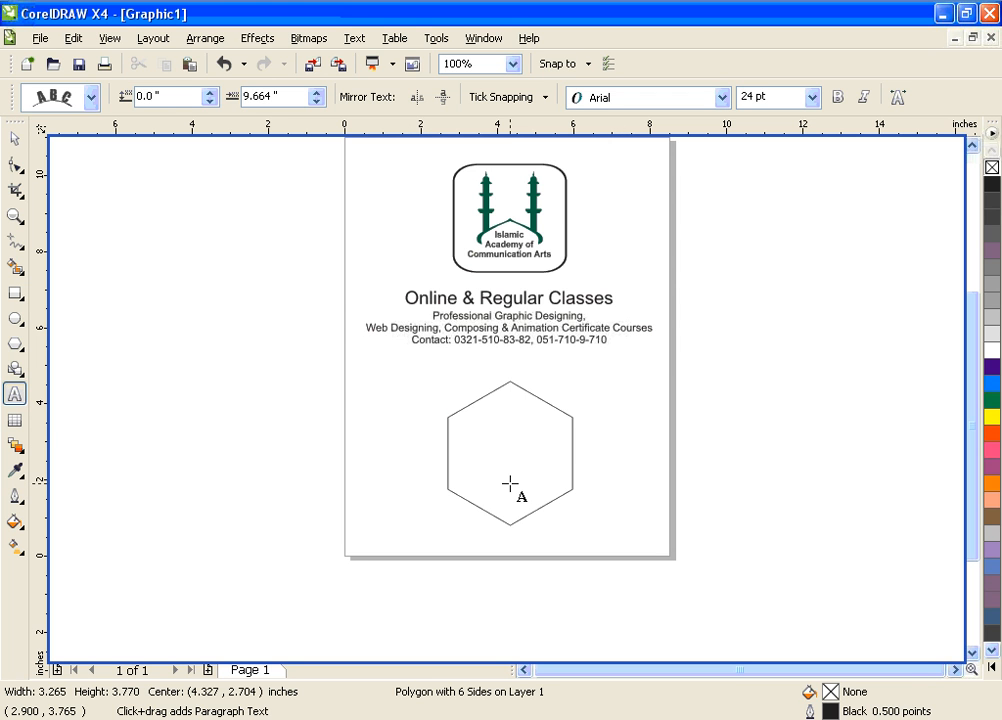
{"action": "type", "text": "Unheated, Unprocessed, Unfiltered, Untreated"}
{"action": "key", "text": "Escape"}
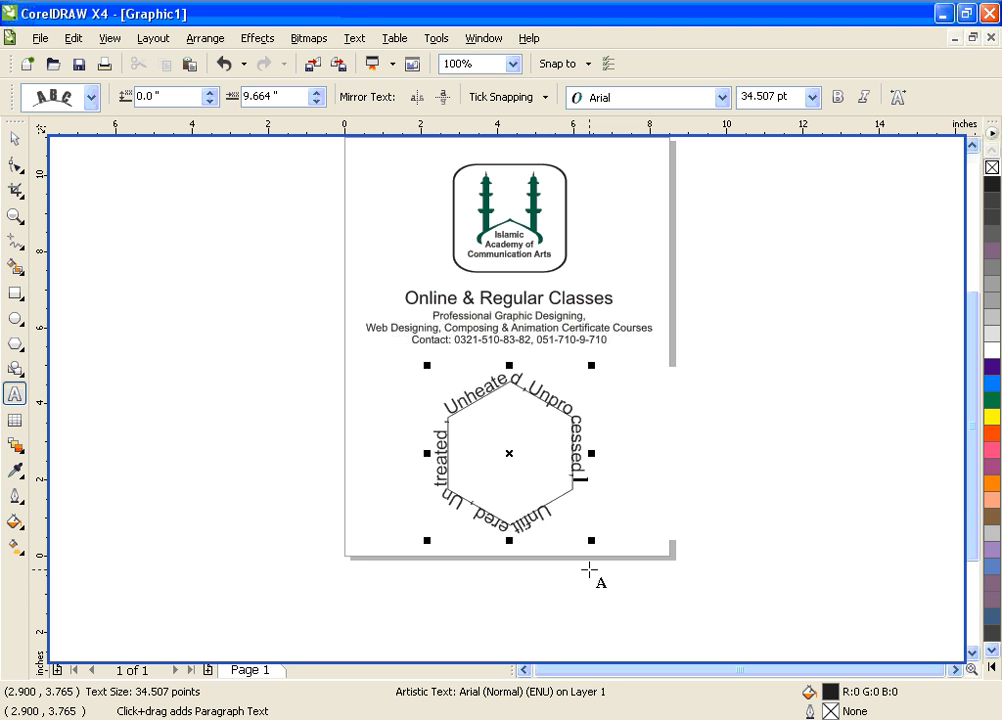
{"action": "left_click_drag", "start_coordinate": [593, 541], "coordinate": [711, 621]}
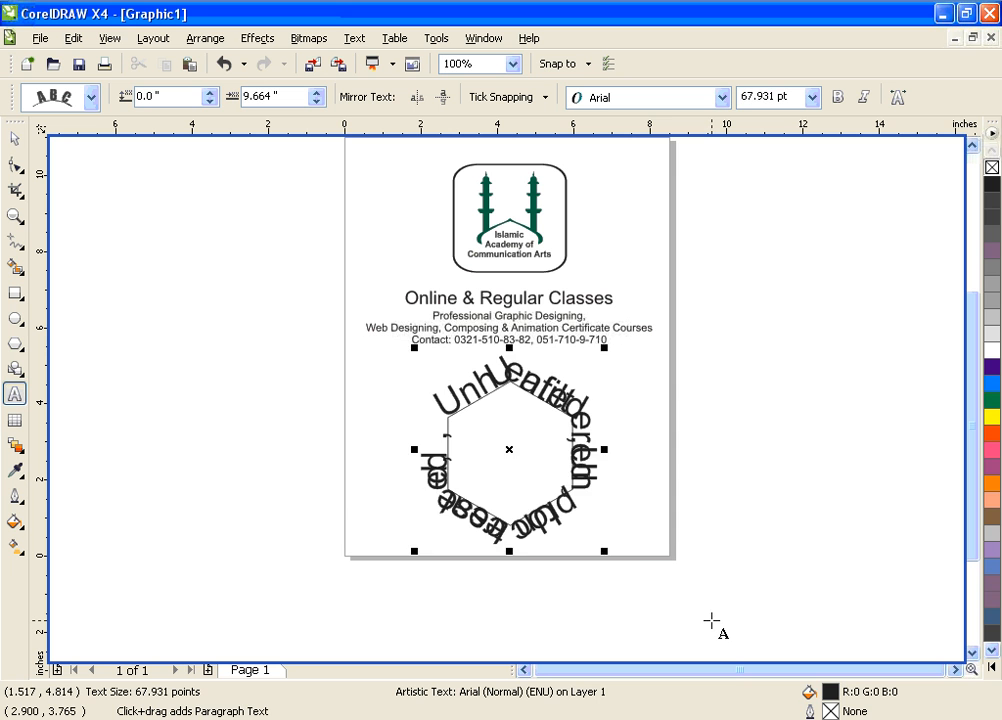
{"action": "key", "text": "ctrl+z"}
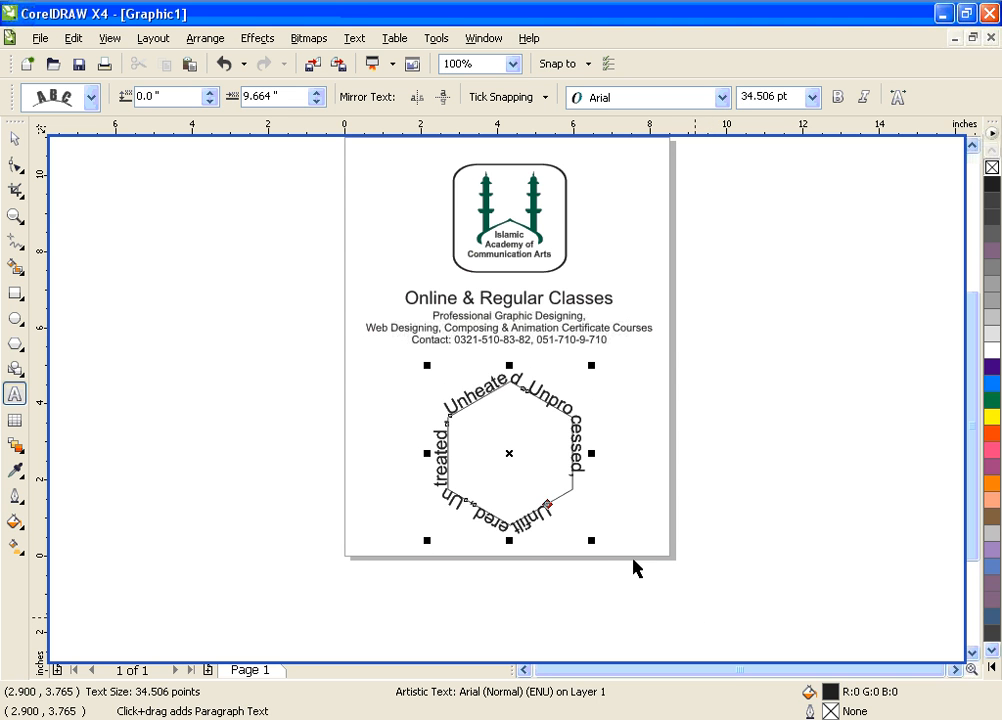
Examine the hexagon's text-on-path object and its distance-from-path setting, using the Pick tool
{"action": "left_click", "coordinate": [14, 139]}
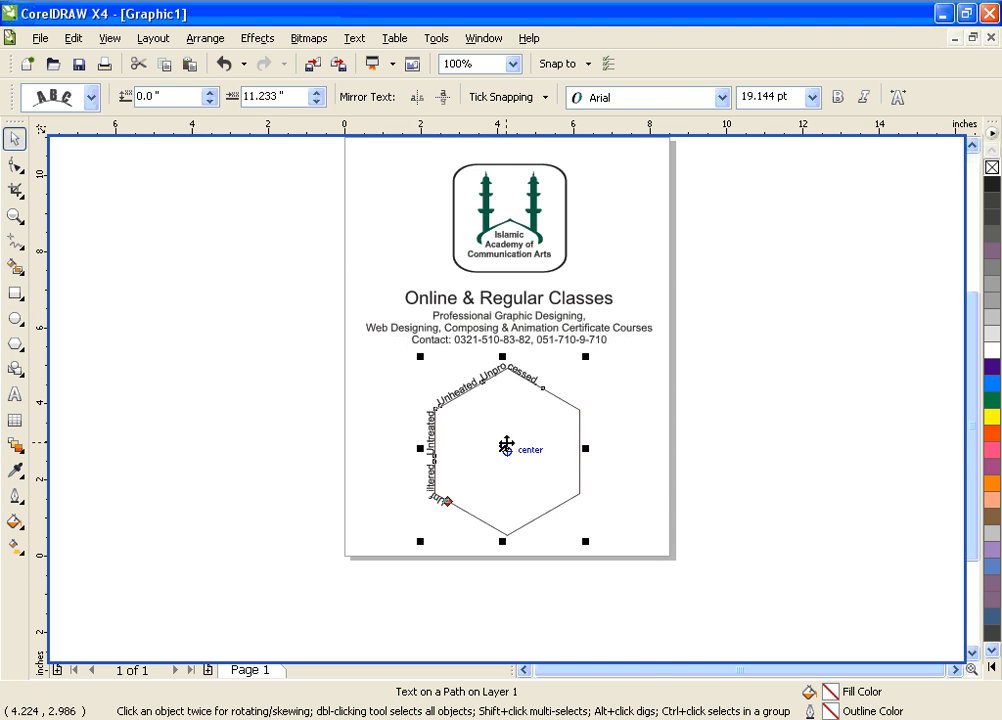
{"action": "key", "text": "shift+F2"}
{"action": "scroll", "coordinate": [506, 444], "scroll_direction": "down", "scroll_amount": 1}
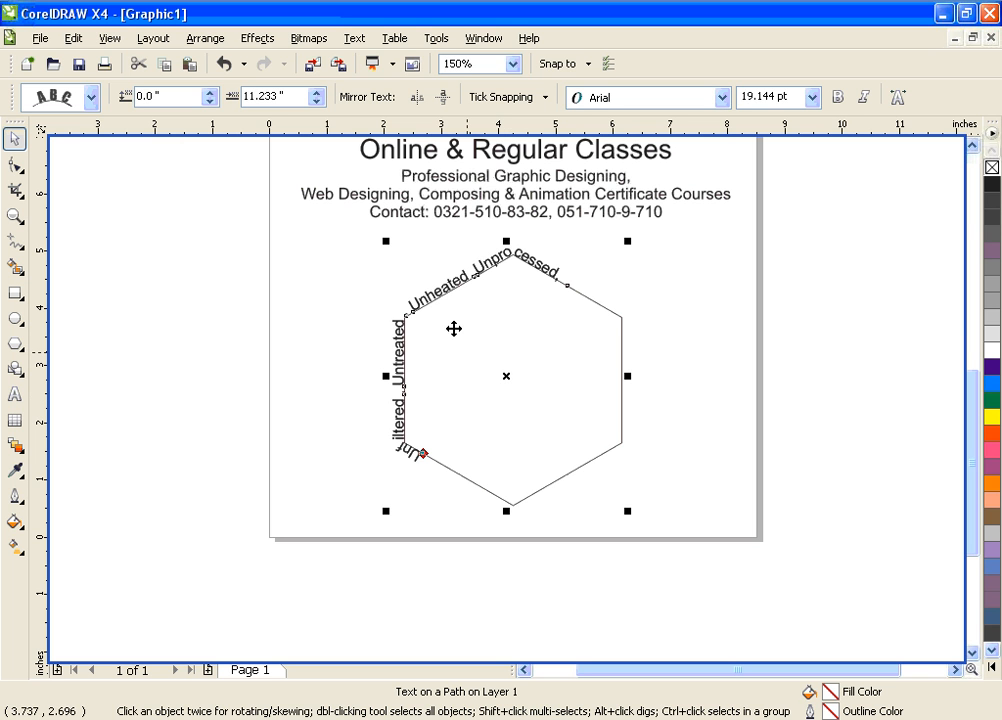
{"action": "left_click", "coordinate": [188, 100]}
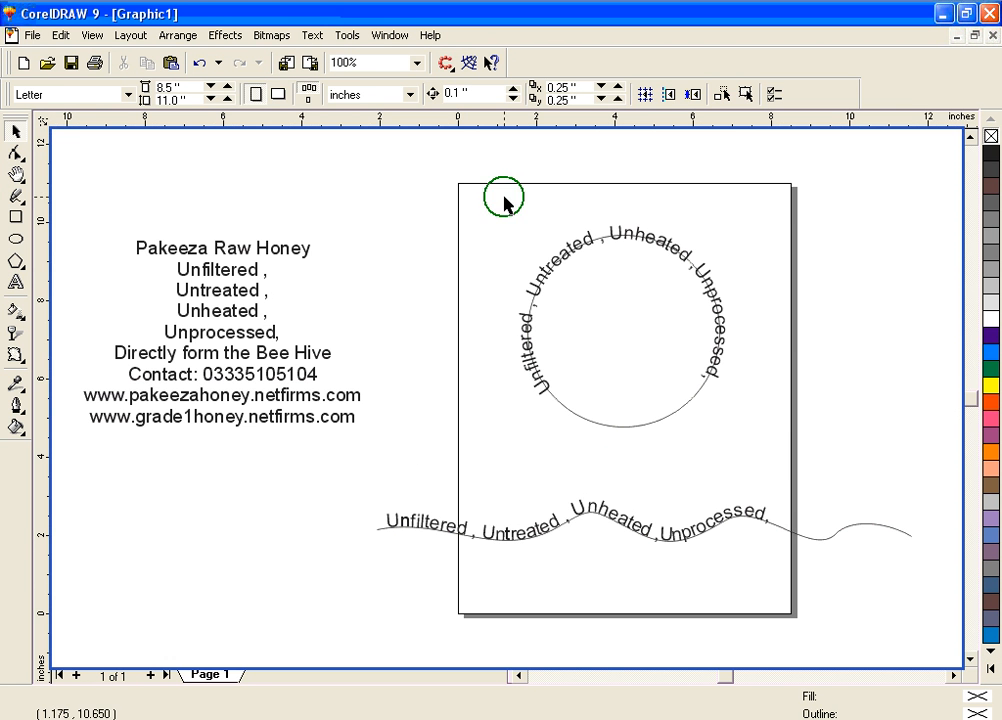
In CorelDRAW 9, select the circle with its text and raise the horizontal offset to 15.613 inches
{"action": "left_click_drag", "start_coordinate": [504, 197], "coordinate": [745, 447]}
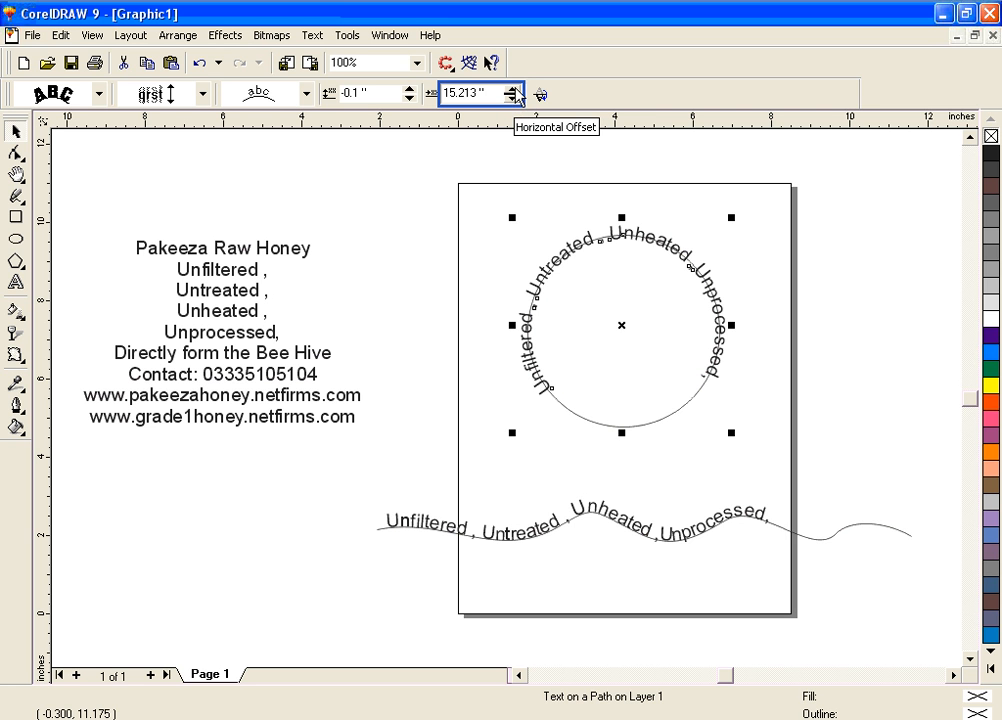
{"action": "left_click", "coordinate": [514, 89]}
{"action": "left_click", "coordinate": [514, 89]}
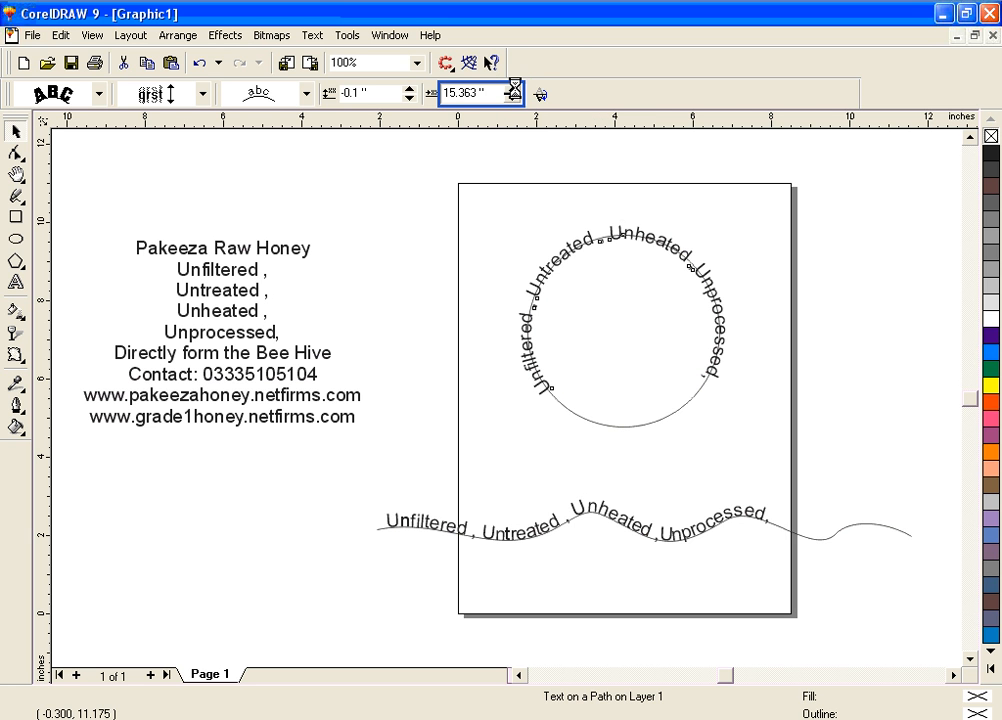
{"action": "left_click", "coordinate": [514, 89]}
{"action": "left_click", "coordinate": [514, 89]}
{"action": "left_click", "coordinate": [514, 89]}
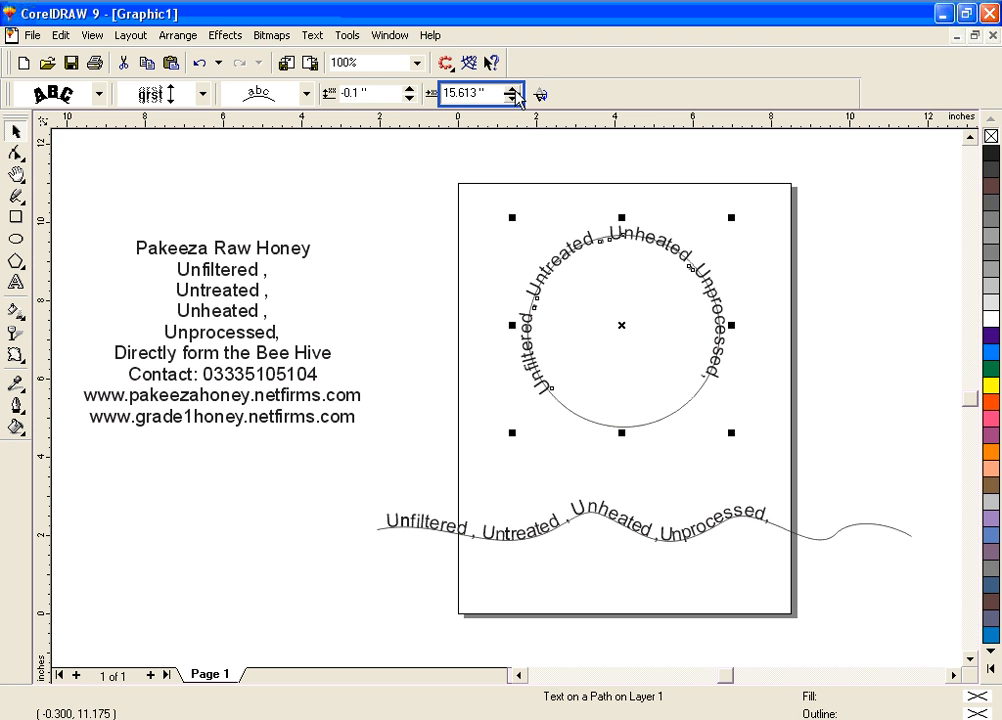
Lower the circle text's horizontal offset to 10.013 inches and fine-tune it up to 10.363 inches
{"action": "left_click_drag", "start_coordinate": [515, 99], "coordinate": [525, 210]}
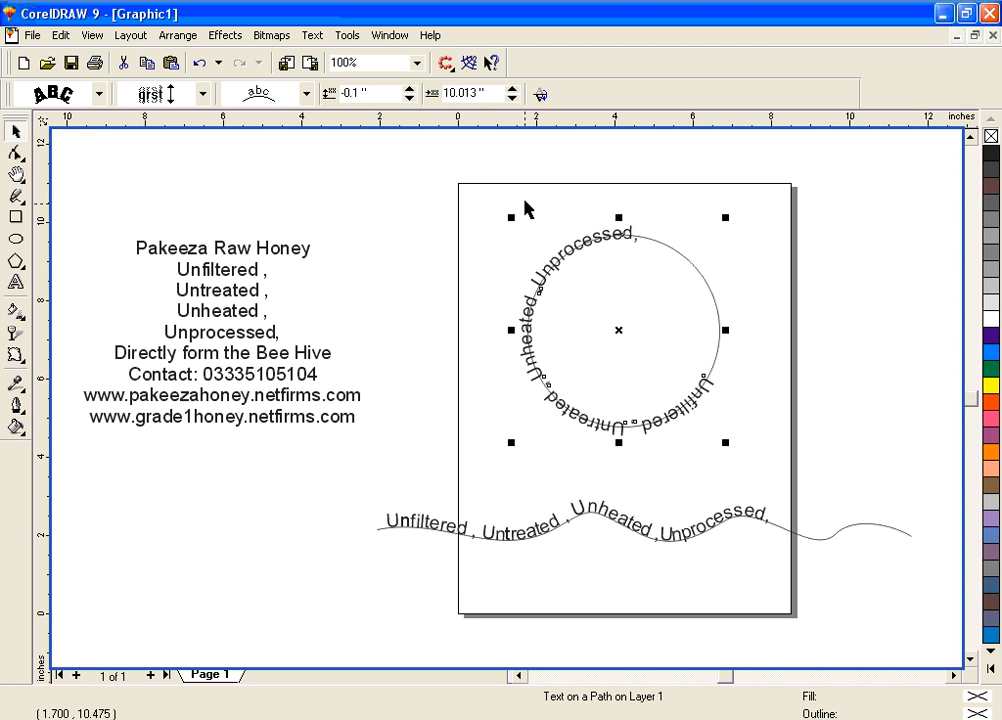
{"action": "left_click", "coordinate": [511, 88]}
{"action": "left_click", "coordinate": [511, 88]}
{"action": "left_click", "coordinate": [511, 88]}
{"action": "left_click", "coordinate": [511, 88]}
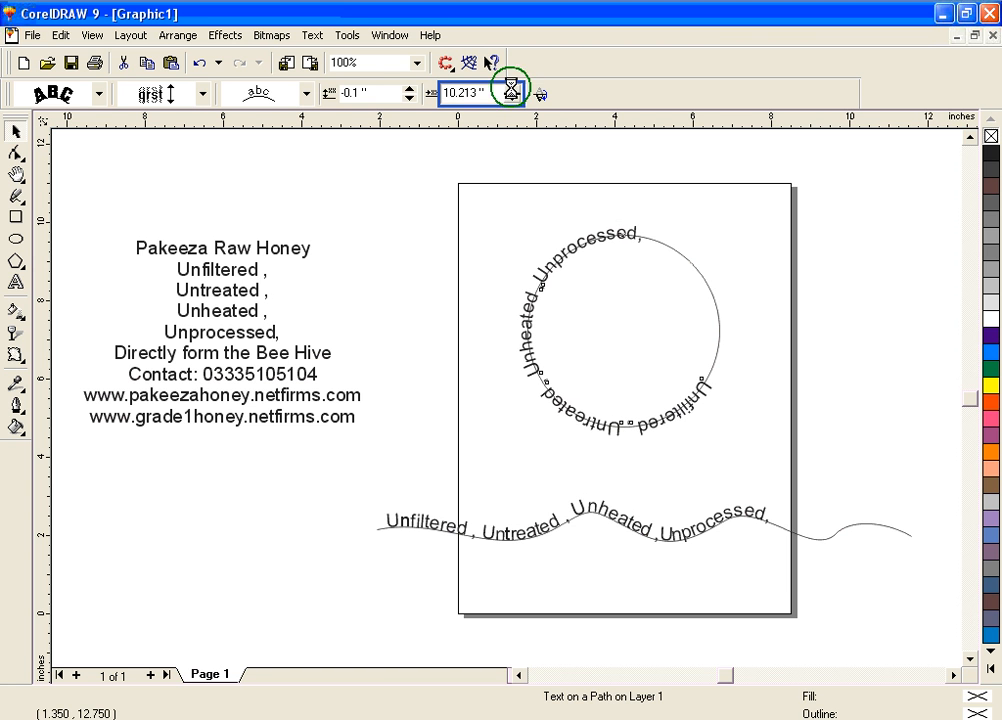
{"action": "left_click", "coordinate": [511, 88]}
{"action": "left_click", "coordinate": [511, 88]}
{"action": "left_click", "coordinate": [511, 88]}
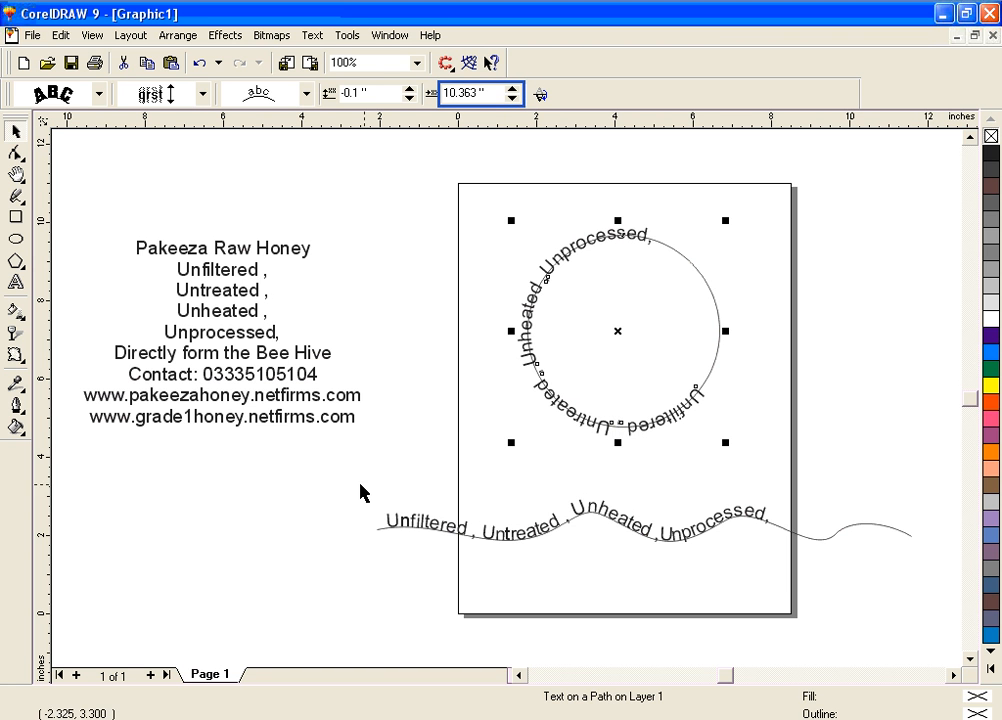
Select the wavy curve with its text and increase the horizontal offset to 0.498 inches
{"action": "mouse_move", "coordinate": [340, 470]}
{"action": "left_mouse_down"}
{"action": "mouse_move", "coordinate": [602, 542]}
{"action": "mouse_move", "coordinate": [960, 593]}
{"action": "mouse_move", "coordinate": [916, 592]}
{"action": "left_mouse_up"}
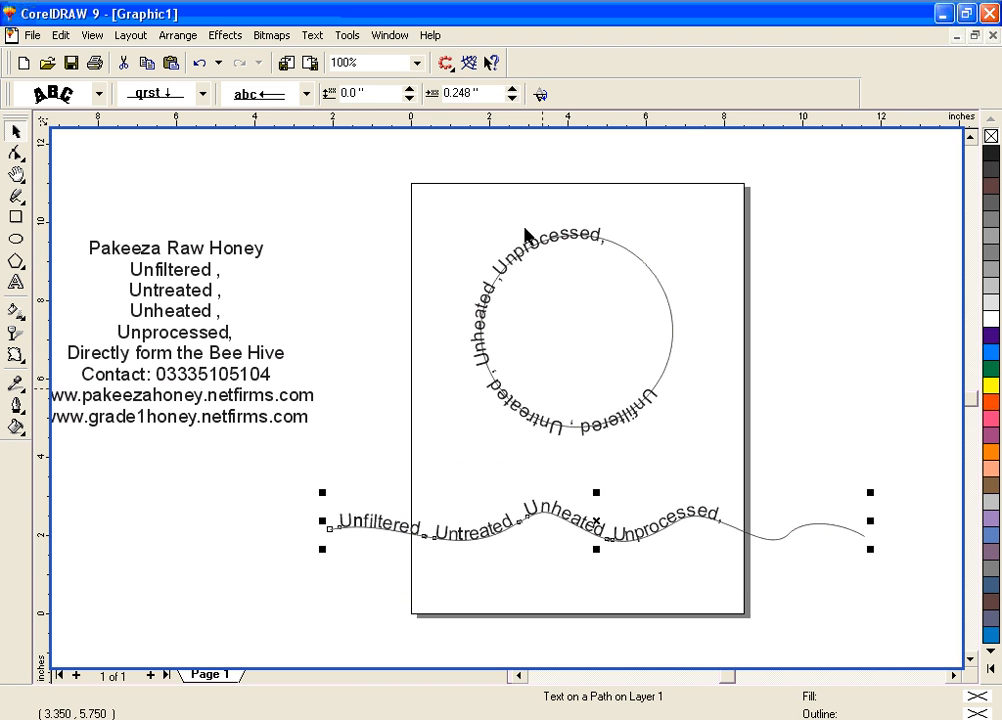
{"action": "left_click", "coordinate": [512, 89]}
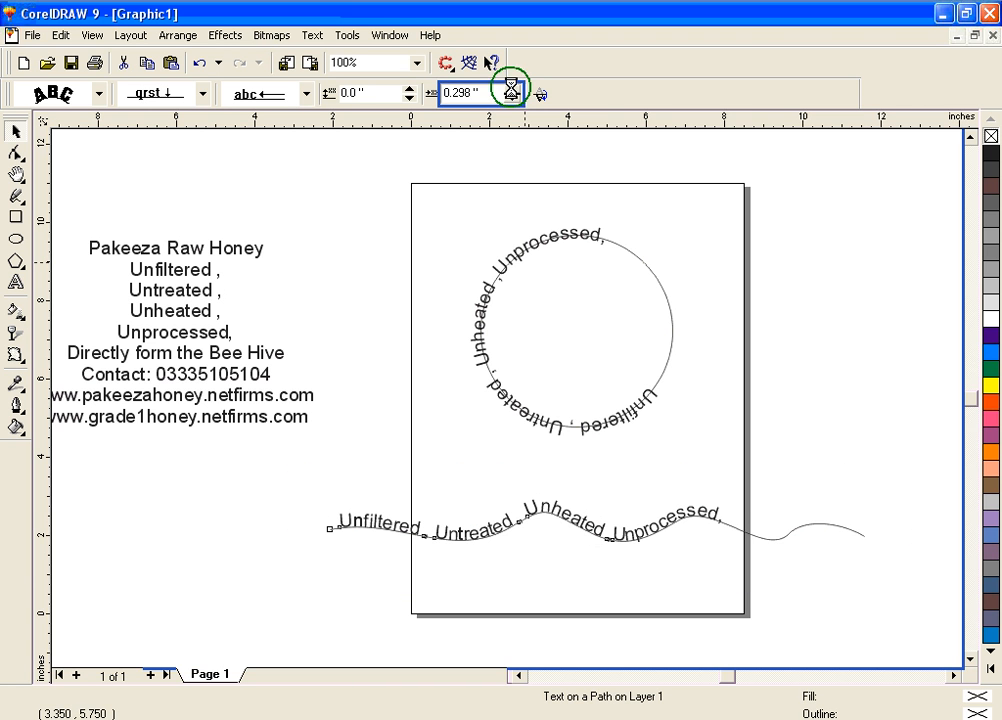
{"action": "left_click", "coordinate": [512, 89]}
{"action": "left_click", "coordinate": [512, 89]}
{"action": "left_click", "coordinate": [512, 89]}
{"action": "left_click", "coordinate": [512, 89]}
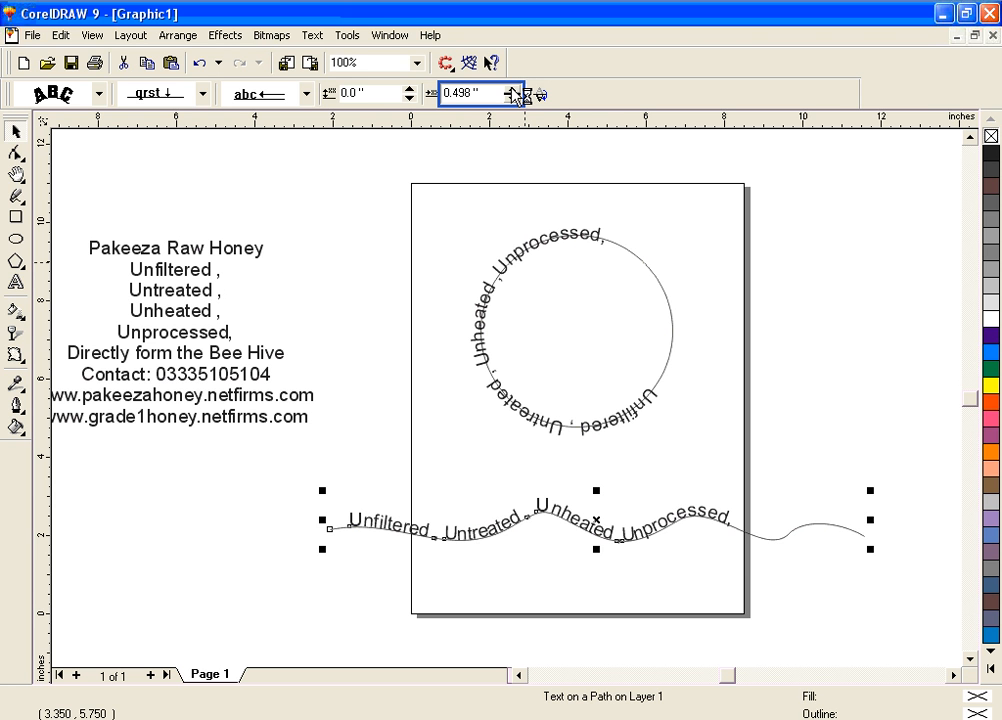
Increase the horizontal offset of the text on the wavy curve to 1.098 inches
{"action": "left_click", "coordinate": [512, 89]}
{"action": "left_click", "coordinate": [512, 89]}
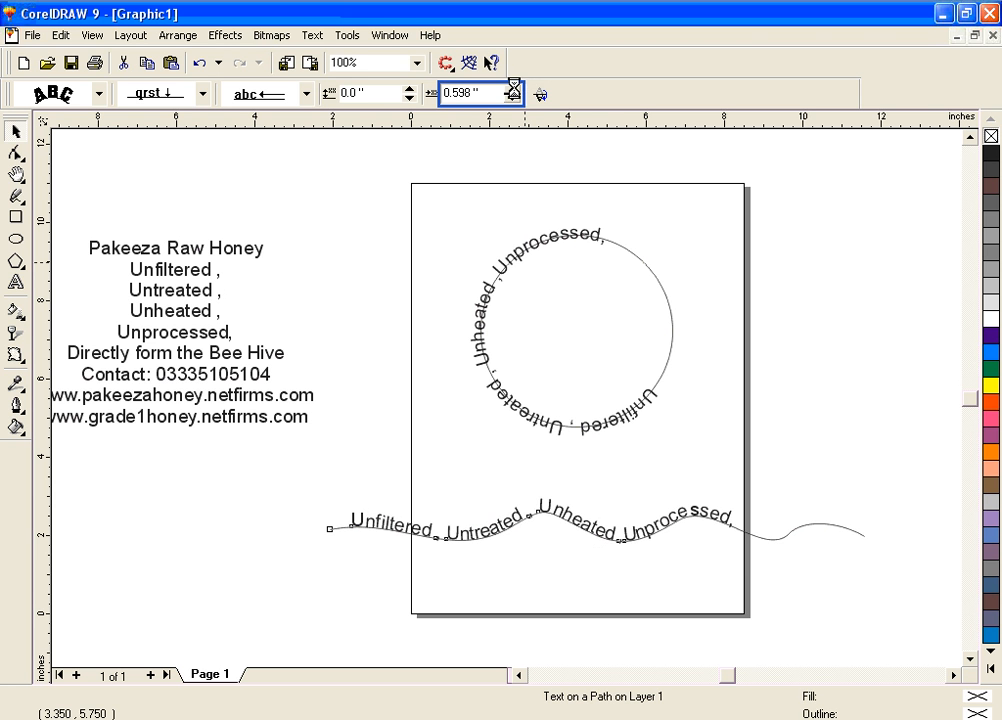
{"action": "left_click", "coordinate": [512, 89]}
{"action": "left_click", "coordinate": [512, 89]}
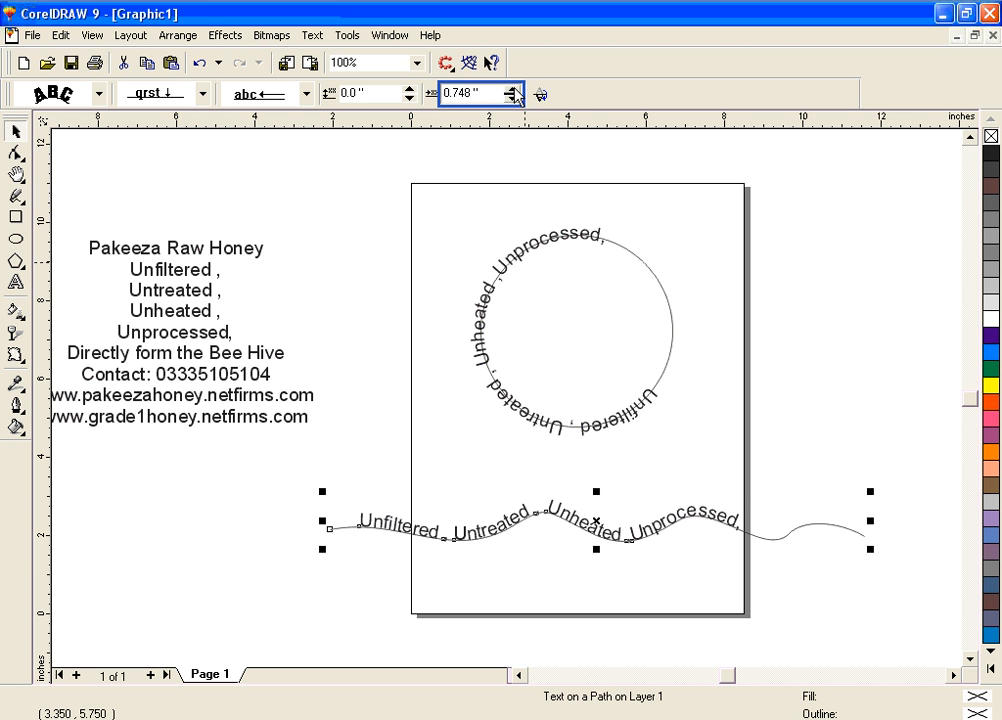
{"action": "left_click", "coordinate": [512, 89]}
{"action": "left_click", "coordinate": [512, 89]}
{"action": "left_click", "coordinate": [512, 89]}
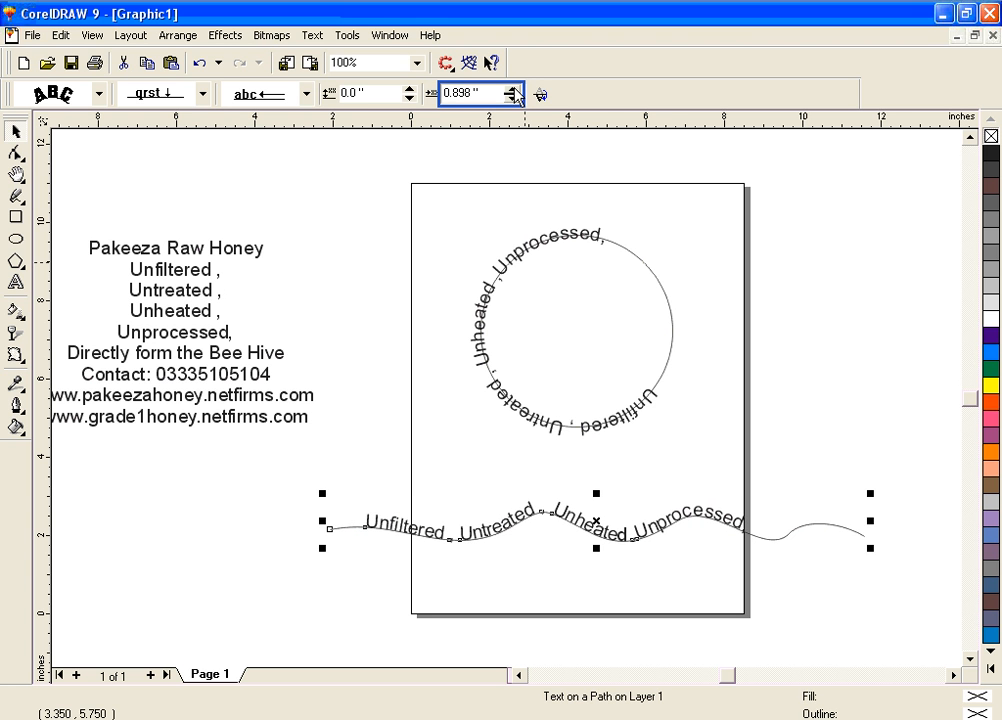
{"action": "left_click", "coordinate": [512, 89]}
{"action": "left_click", "coordinate": [512, 89]}
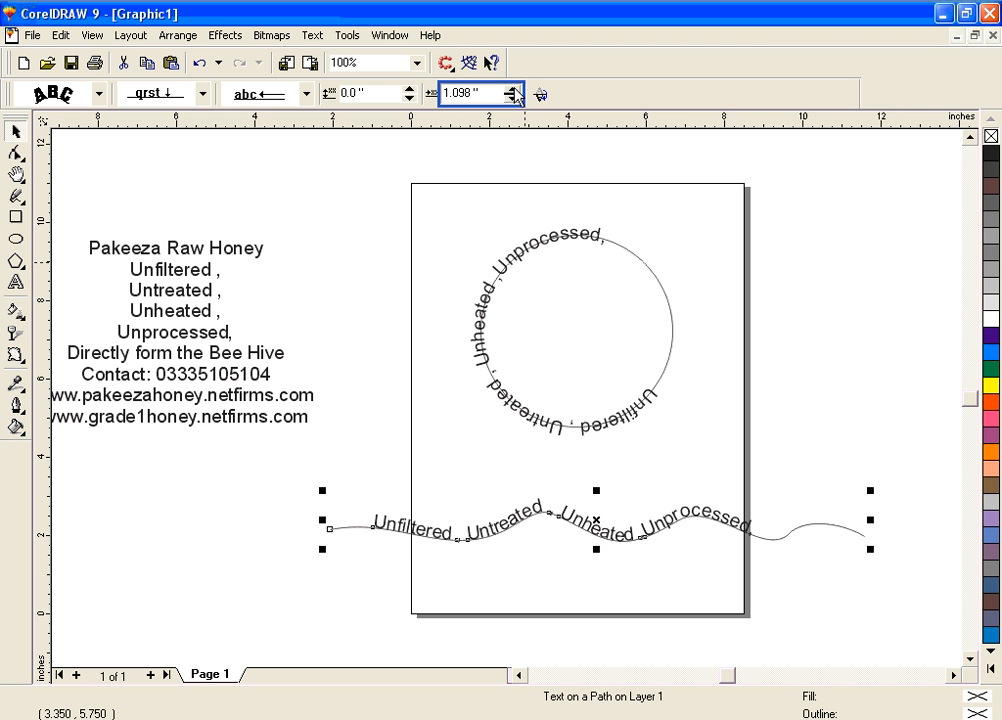
{"action": "left_click", "coordinate": [512, 89]}
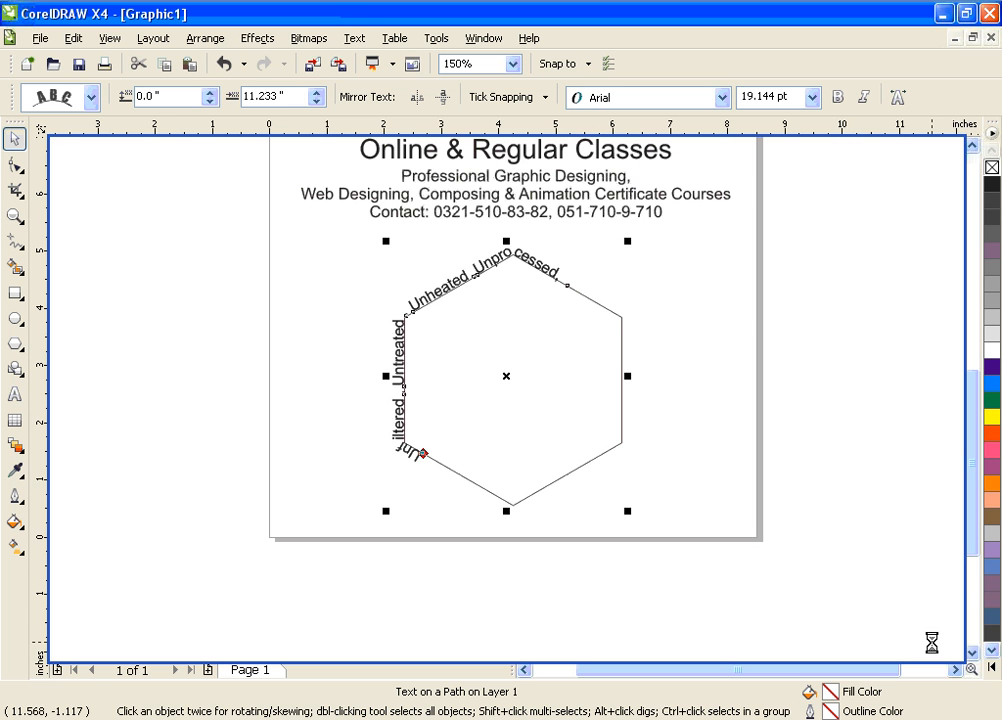
In CorelDRAW X4, draw a freehand curve about 12.2 inches wide and 2.9 inches high below the hexagon, with a hump near its right end
{"action": "scroll", "coordinate": [768, 514], "scroll_direction": "down", "scroll_amount": 2}
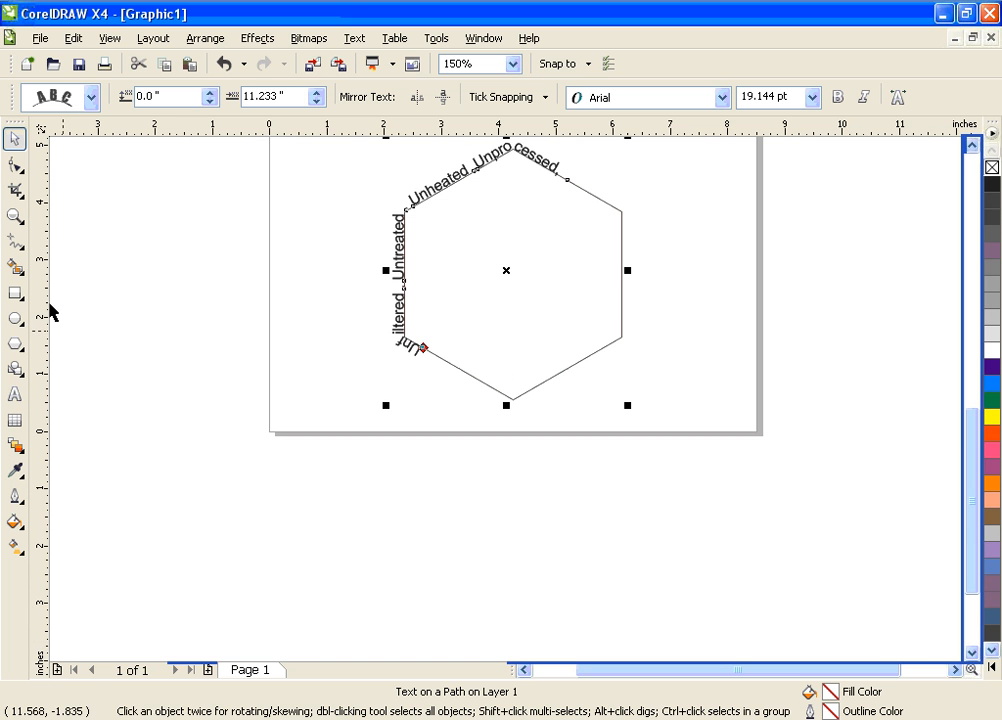
{"action": "left_click", "coordinate": [14, 241]}
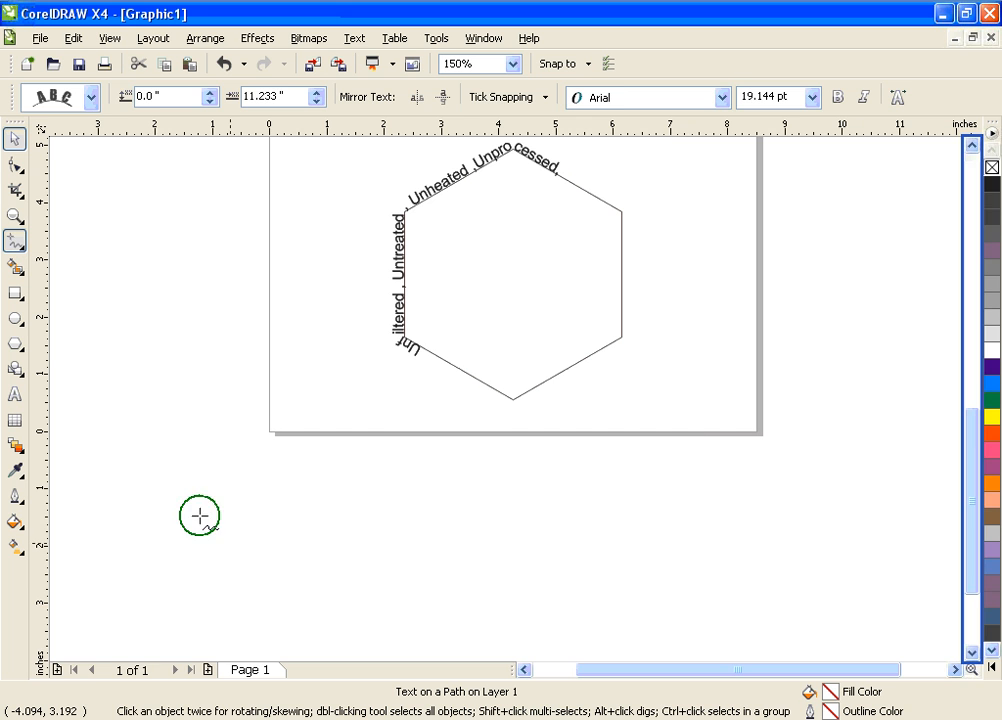
{"action": "mouse_move", "coordinate": [199, 517]}
{"action": "left_mouse_down"}
{"action": "mouse_move", "coordinate": [606, 546]}
{"action": "mouse_move", "coordinate": [682, 514]}
{"action": "mouse_move", "coordinate": [718, 387]}
{"action": "mouse_move", "coordinate": [771, 379]}
{"action": "mouse_move", "coordinate": [832, 421]}
{"action": "mouse_move", "coordinate": [897, 531]}
{"action": "left_mouse_up"}
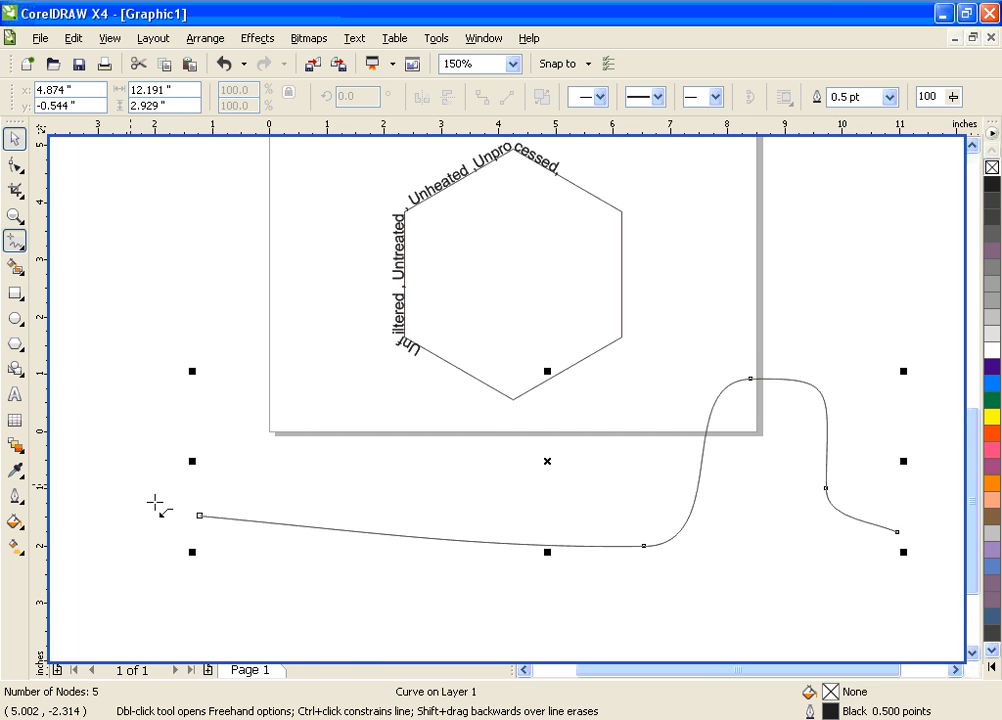
Paste the copied text "Unfiltered , Untreated , Unheated ,Unprocessed," along the new curve with the Text tool, starting near its left end
{"action": "left_click", "coordinate": [16, 393]}
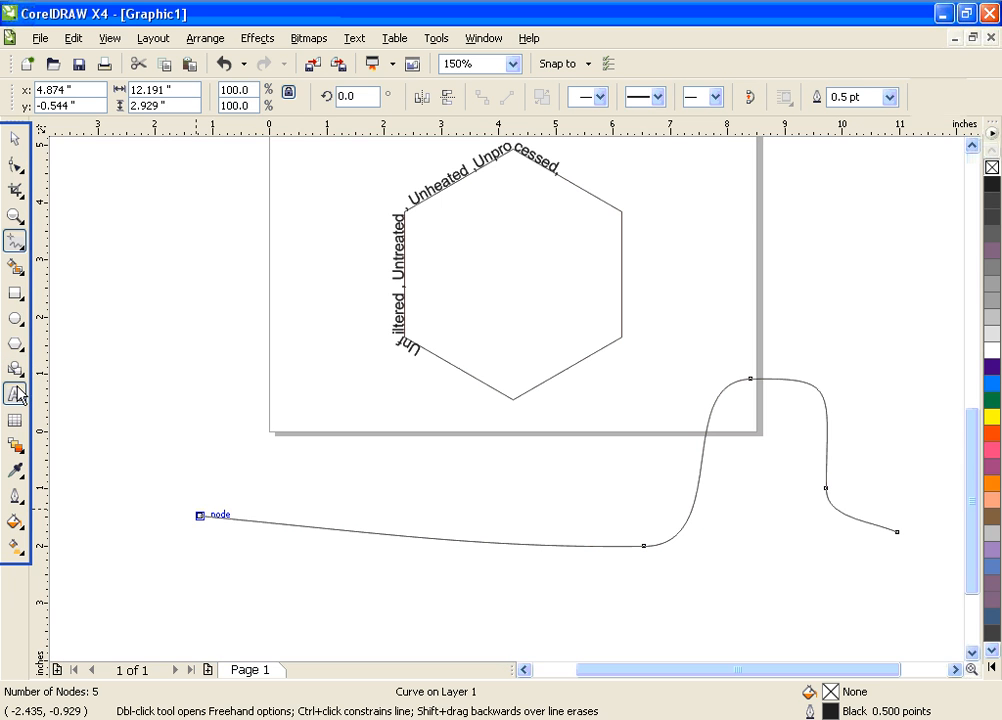
{"action": "left_click", "coordinate": [215, 516]}
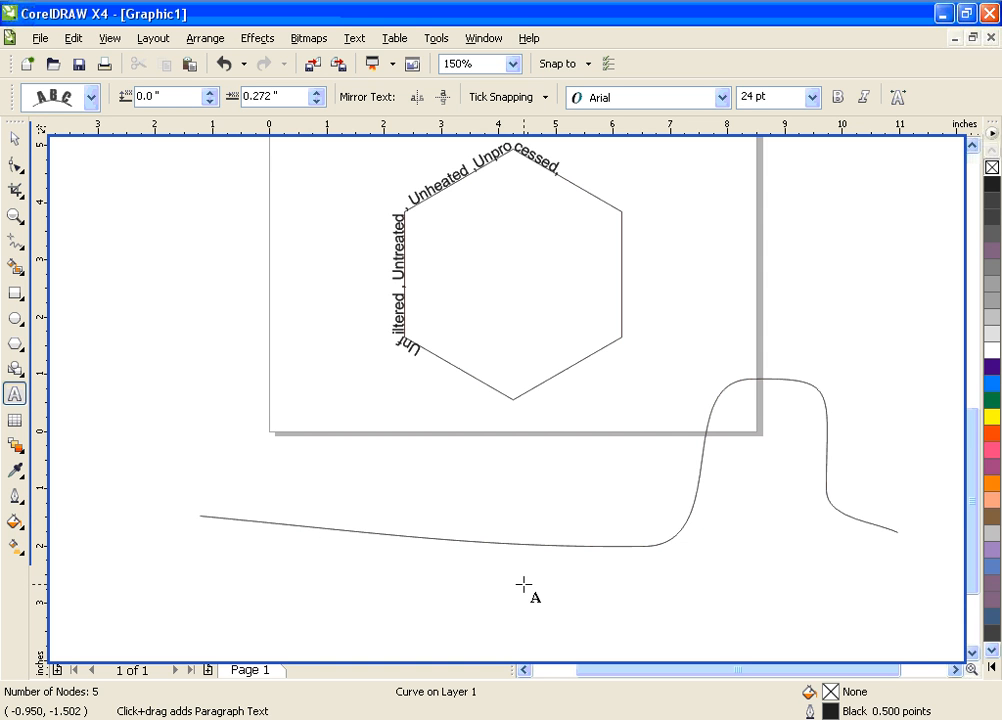
{"action": "type", "text": "Unfiltered , Untreated , Unheated ,Unprocessed,"}
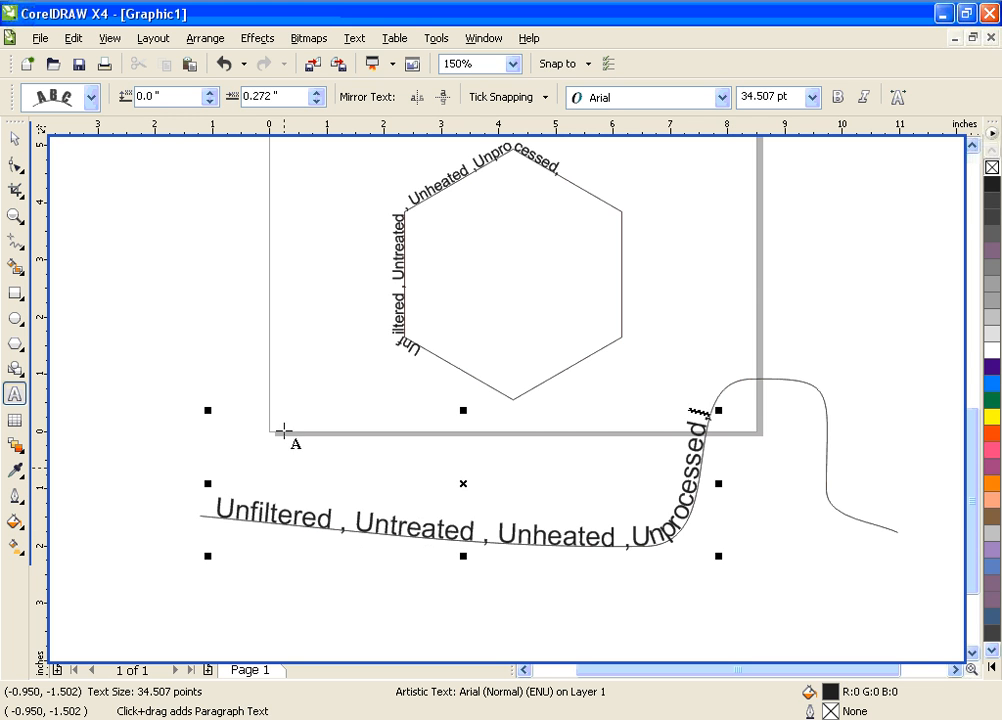
Increase the horizontal offset of the text on the new curve to 0.872 inches
{"action": "left_click", "coordinate": [317, 97]}
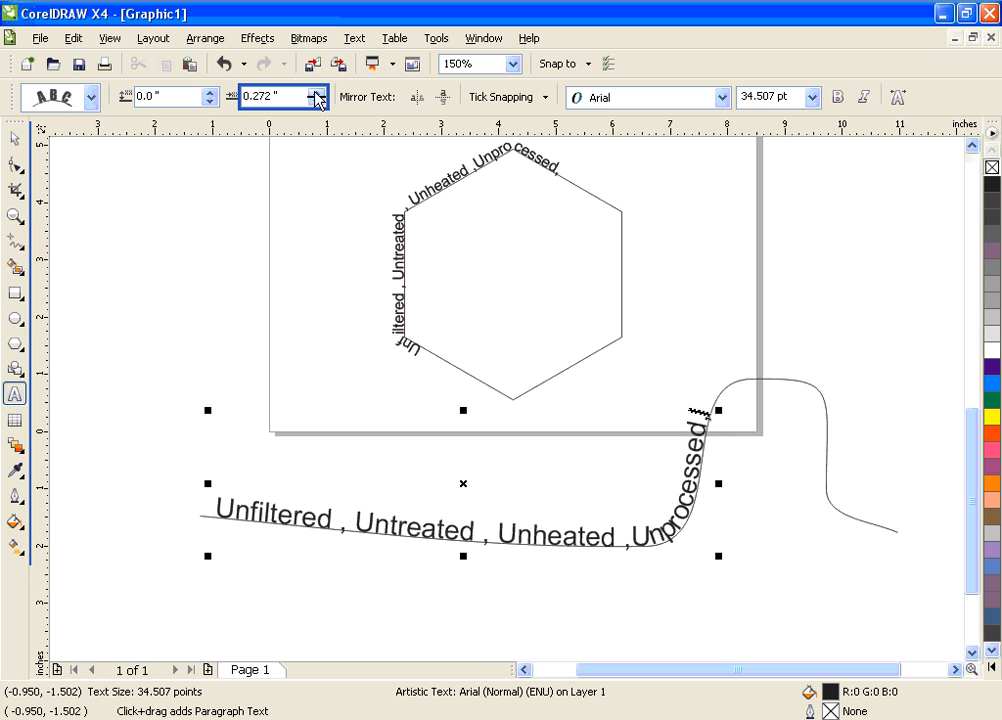
{"action": "left_click", "coordinate": [316, 93]}
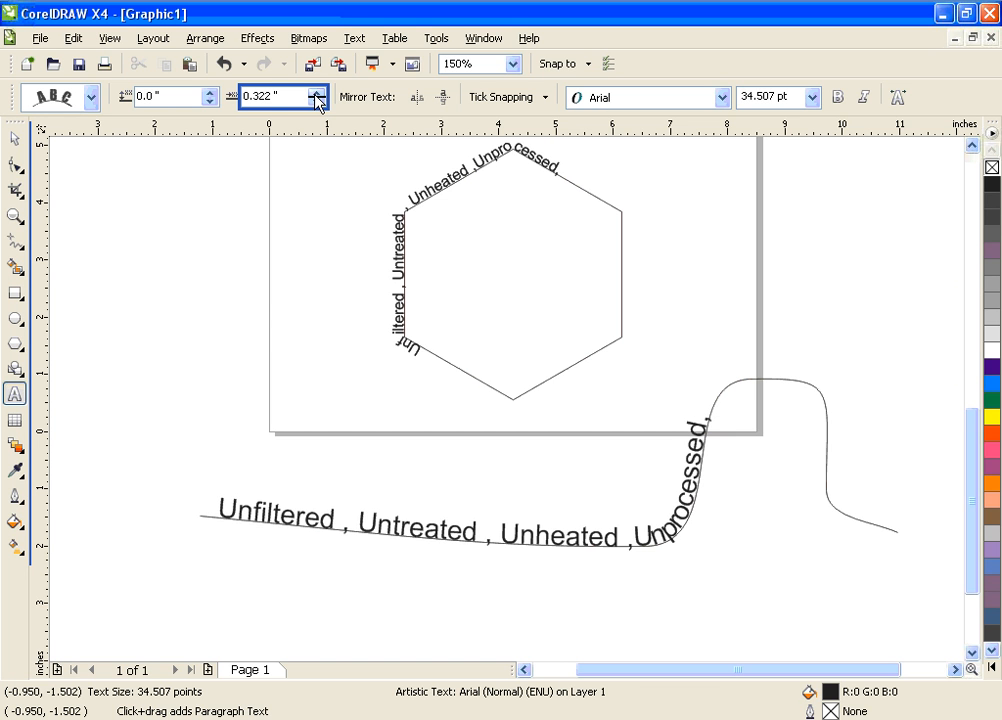
{"action": "left_click", "coordinate": [316, 93]}
{"action": "double_click", "coordinate": [316, 93]}
{"action": "double_click", "coordinate": [316, 93]}
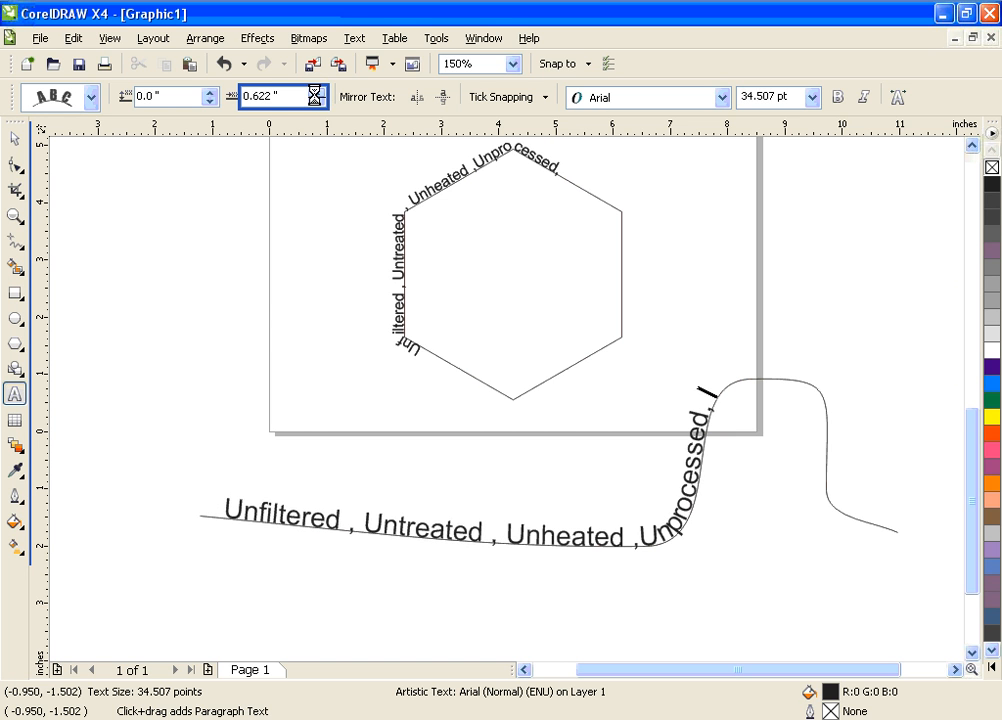
{"action": "left_click", "coordinate": [316, 93]}
{"action": "double_click", "coordinate": [316, 93]}
{"action": "double_click", "coordinate": [316, 93]}
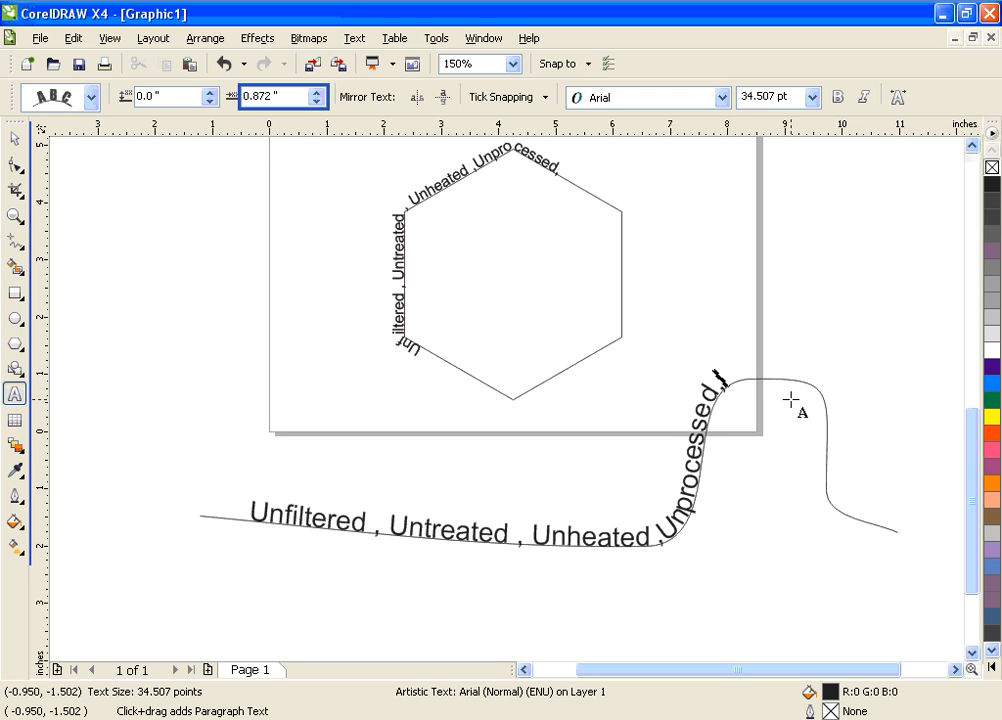
Paste the same text again after "Unprocessed," so it continues along the rest of the curve
{"action": "left_click", "coordinate": [722, 390]}
{"action": "type", "text": ","}
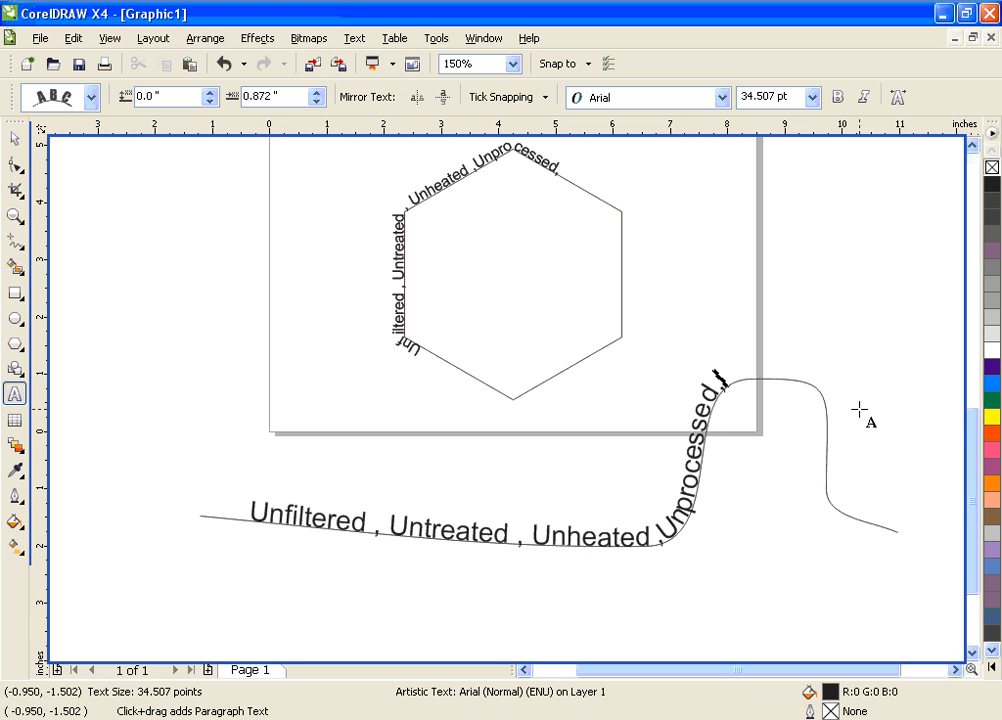
{"action": "key", "text": "ctrl+v"}
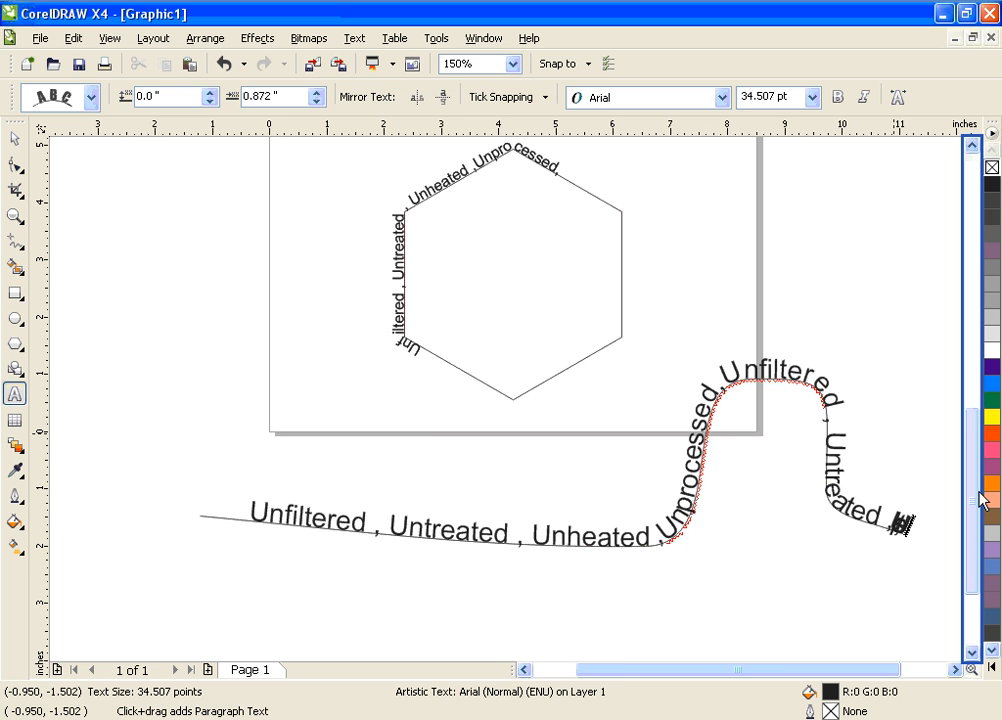
Delete the pasted characters that overflow the curve's right end after the second "Untreated ,"
{"action": "key", "text": "shift+Left"}
{"action": "key", "text": "shift+Left"}
{"action": "key", "text": "shift+Left"}
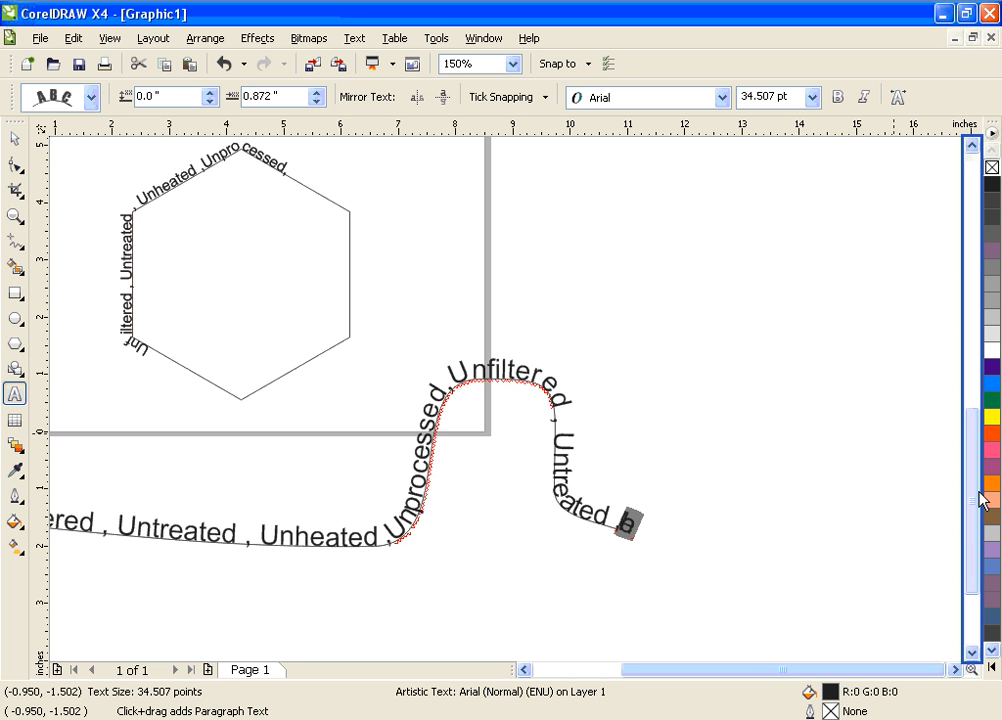
{"action": "key", "text": "shift+Left"}
{"action": "key", "text": "shift+Left"}
{"action": "key", "text": "shift+Right"}
{"action": "key", "text": "shift+Right"}
{"action": "key", "text": "shift+Right"}
{"action": "key", "text": "shift+Right"}
{"action": "key", "text": "Delete"}
{"action": "key", "text": "Escape"}
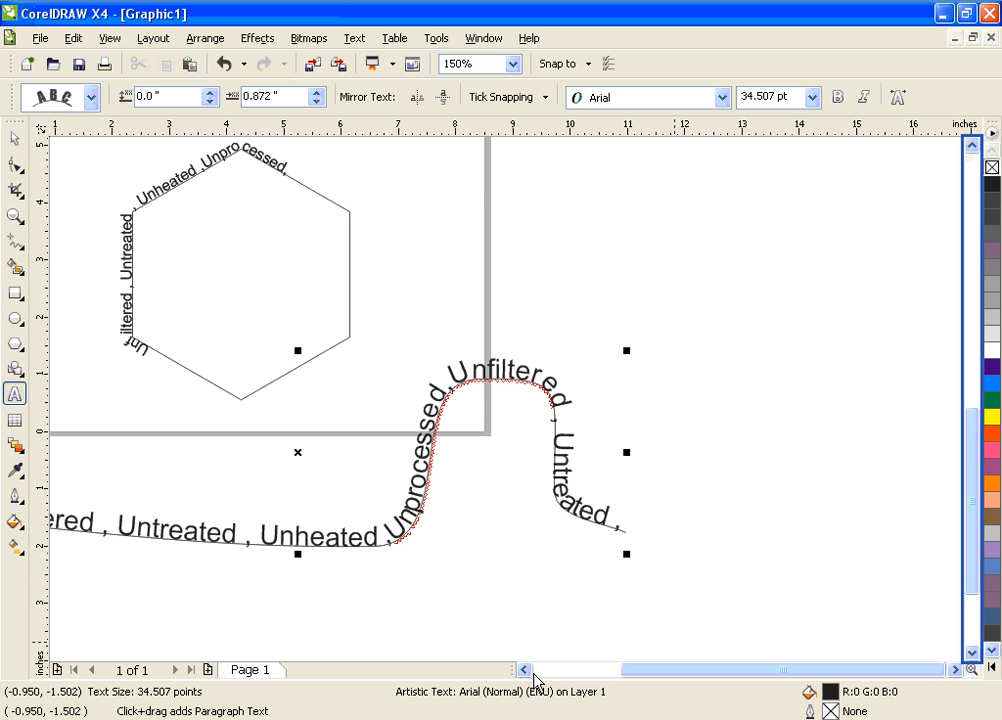
Insert a space before the word "Unprocessed" in the text on the curve
{"action": "left_click", "coordinate": [535, 671]}
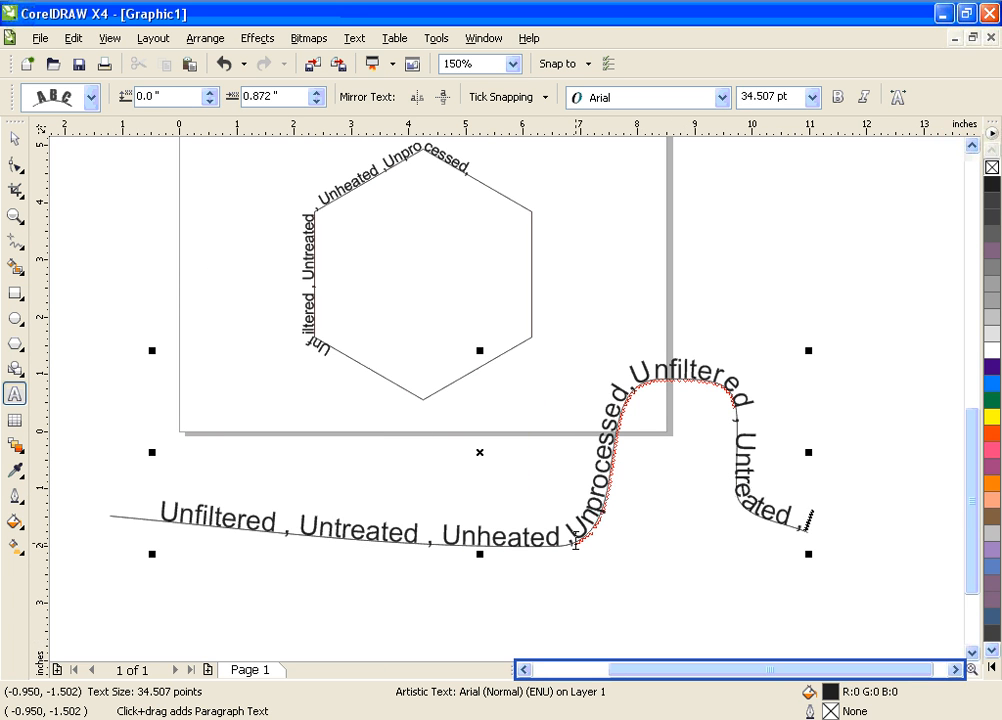
{"action": "left_click", "coordinate": [575, 543]}
{"action": "left_click", "coordinate": [557, 542]}
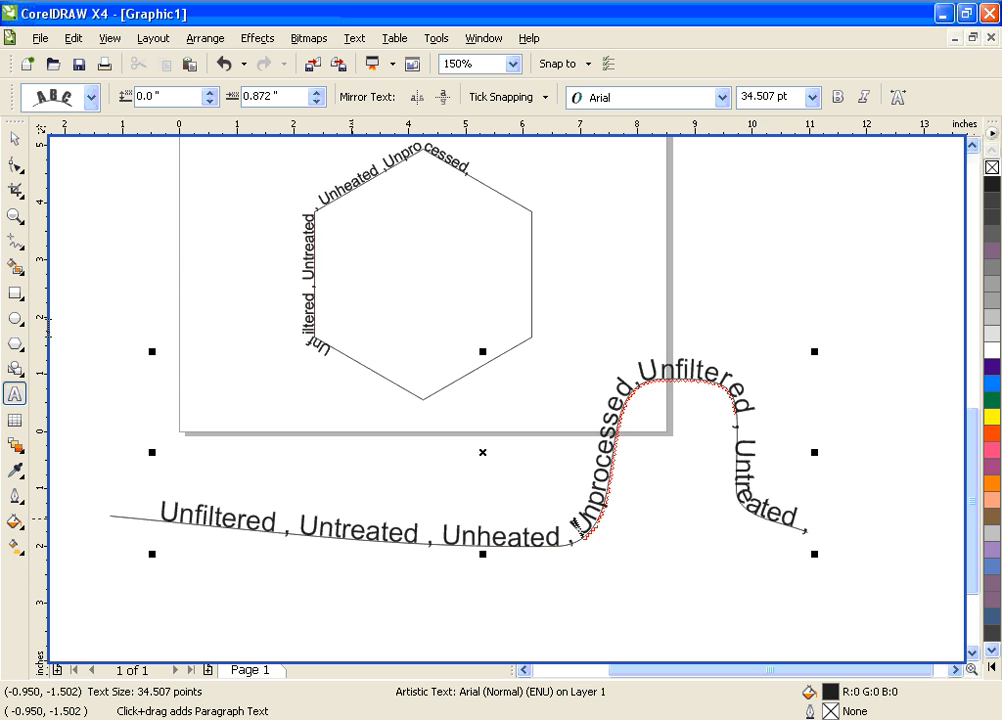
Select only the freehand curve beneath the text with the Pick tool and delete it
{"action": "left_click", "coordinate": [13, 140]}
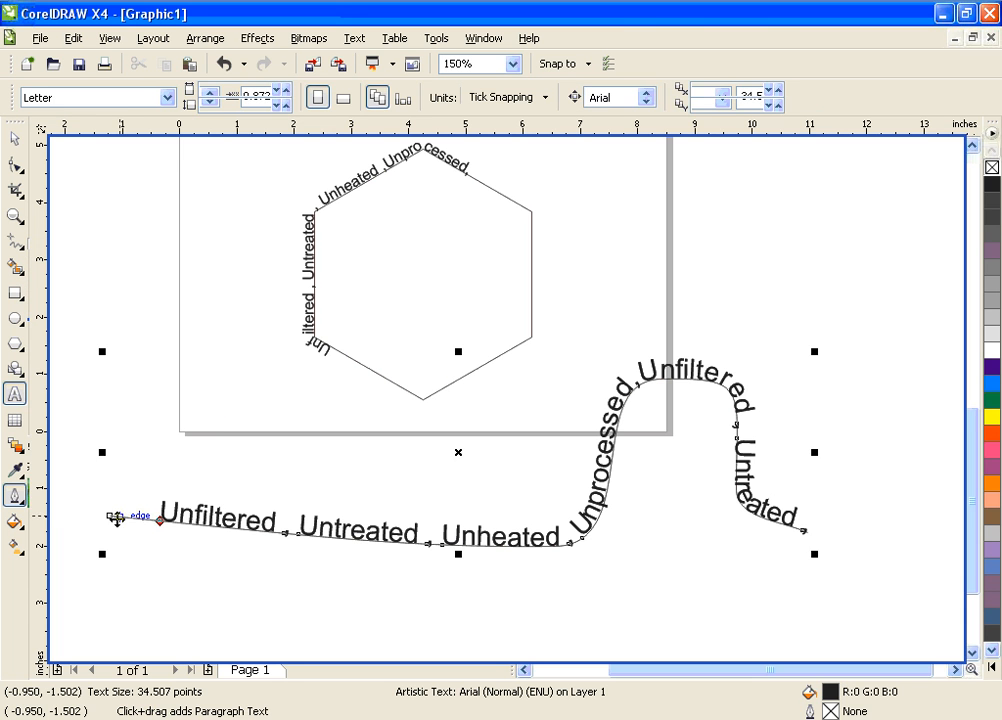
{"action": "left_click", "coordinate": [163, 585]}
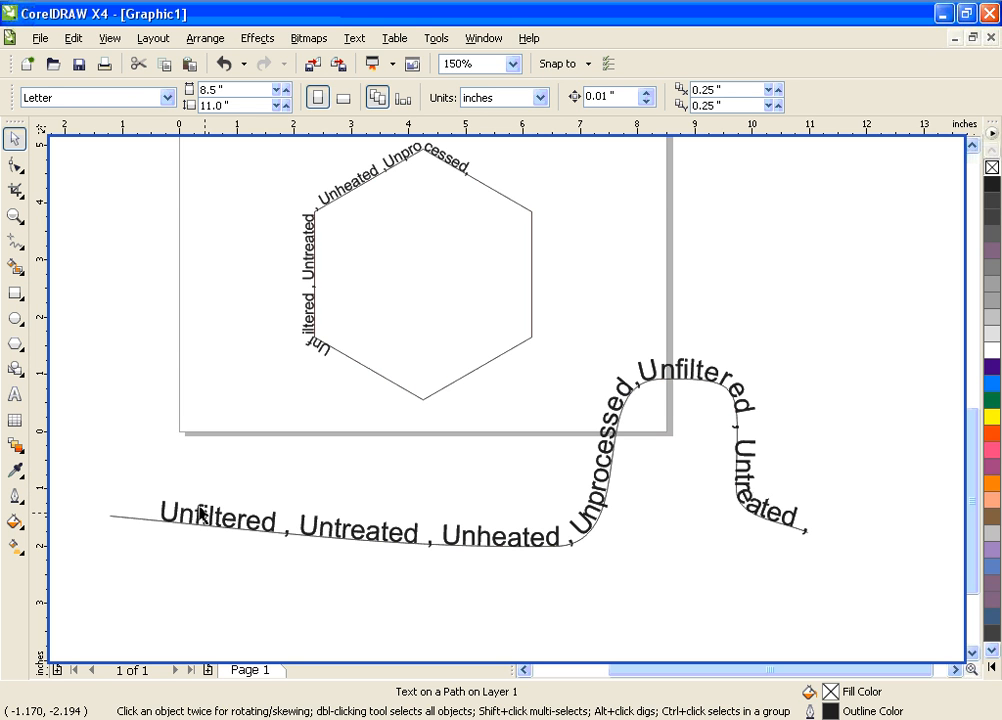
{"action": "left_click", "coordinate": [116, 517]}
{"action": "left_click", "coordinate": [108, 518]}
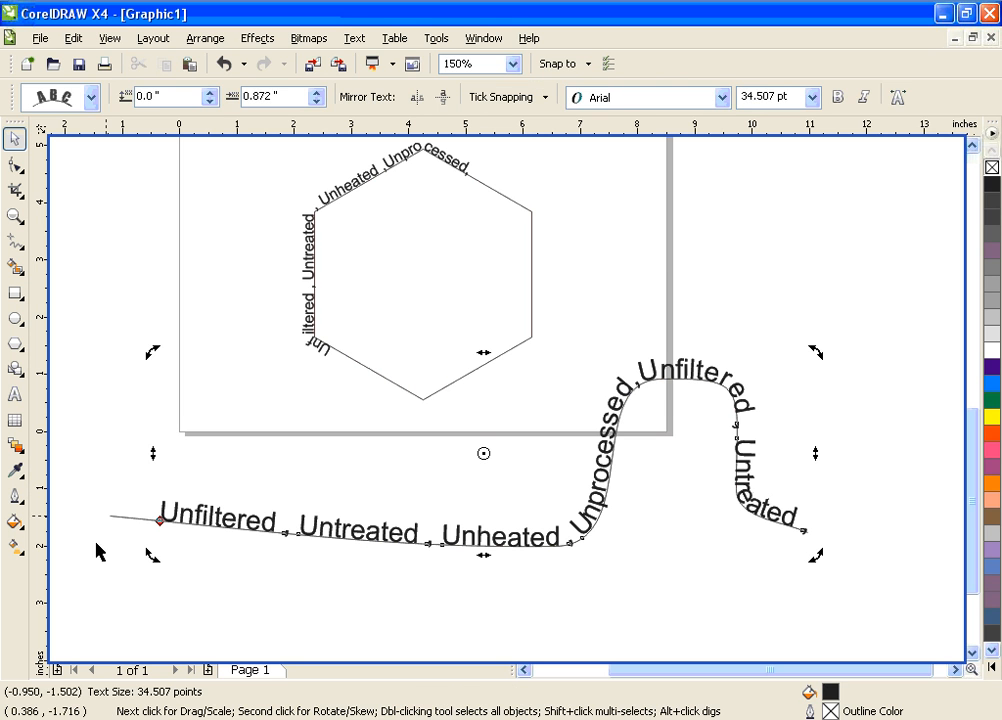
{"action": "left_click", "coordinate": [122, 515]}
{"action": "left_click", "coordinate": [119, 517]}
{"action": "left_click", "coordinate": [116, 516]}
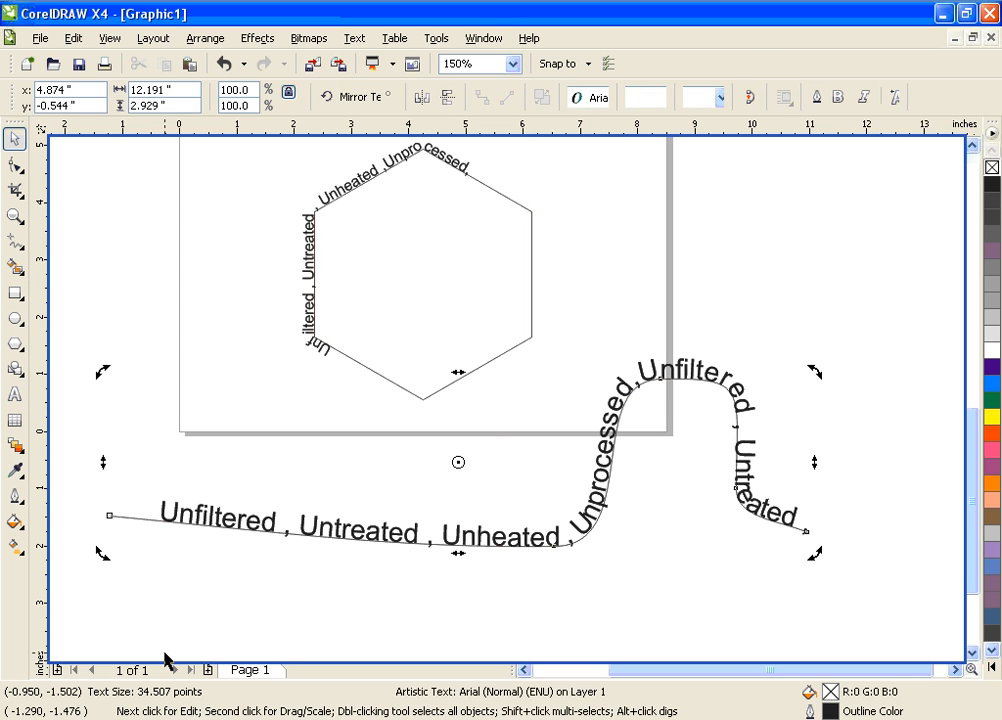
{"action": "key", "text": "Delete"}
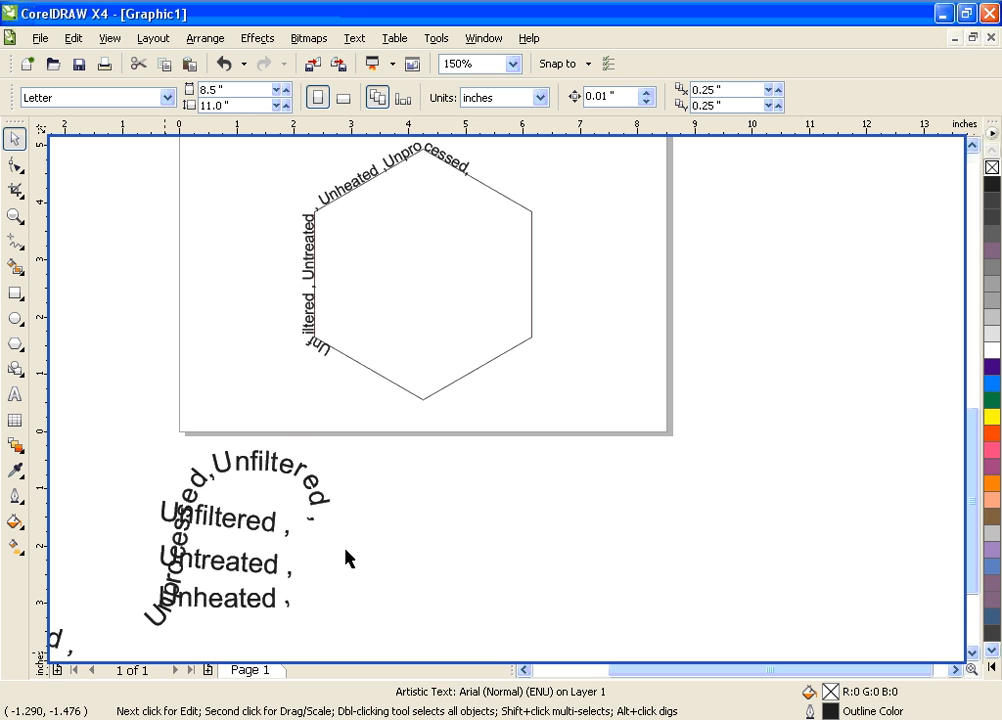
Select all the scattered text pieces below the page, and undo back to before the curve's deletion
{"action": "left_click", "coordinate": [524, 669]}
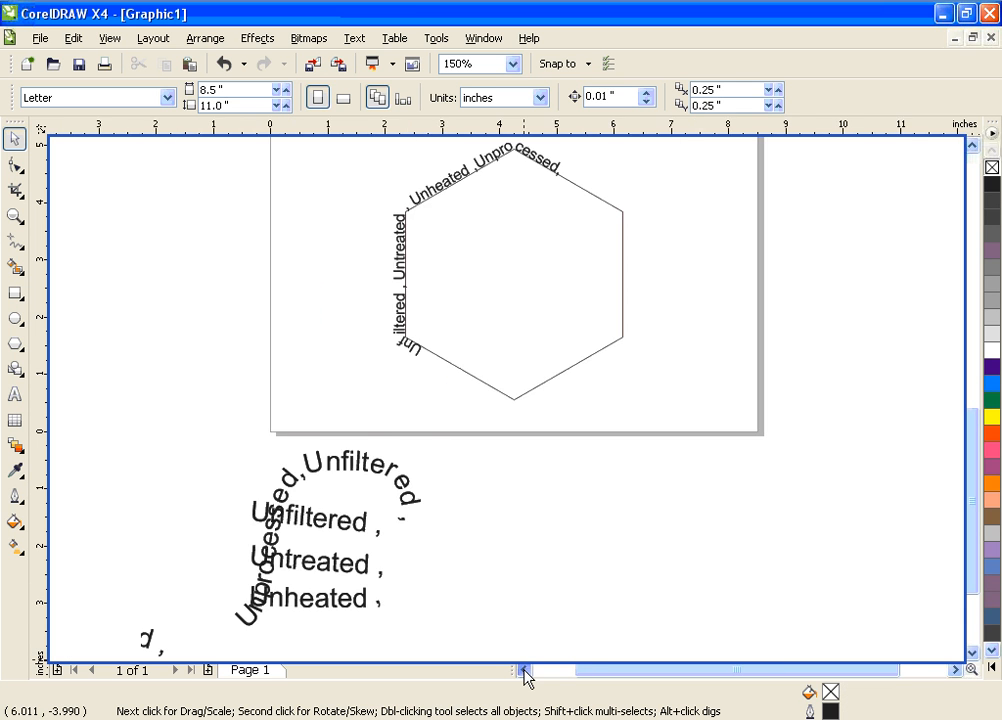
{"action": "left_click", "coordinate": [524, 669]}
{"action": "left_click", "coordinate": [524, 669]}
{"action": "left_click", "coordinate": [971, 652]}
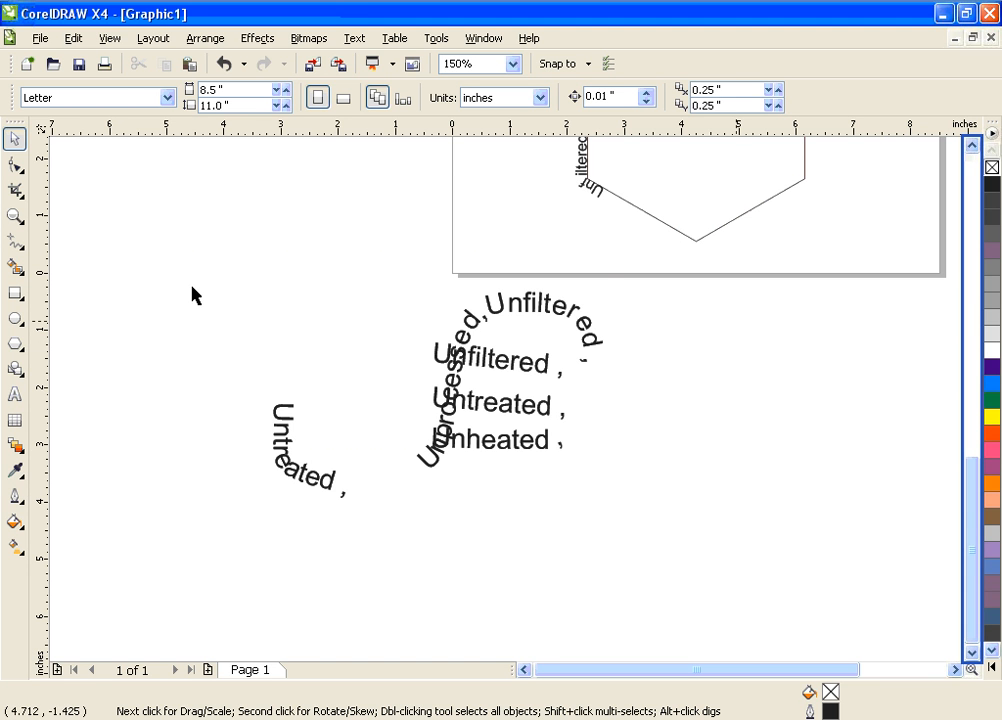
{"action": "left_click_drag", "start_coordinate": [171, 260], "coordinate": [716, 570]}
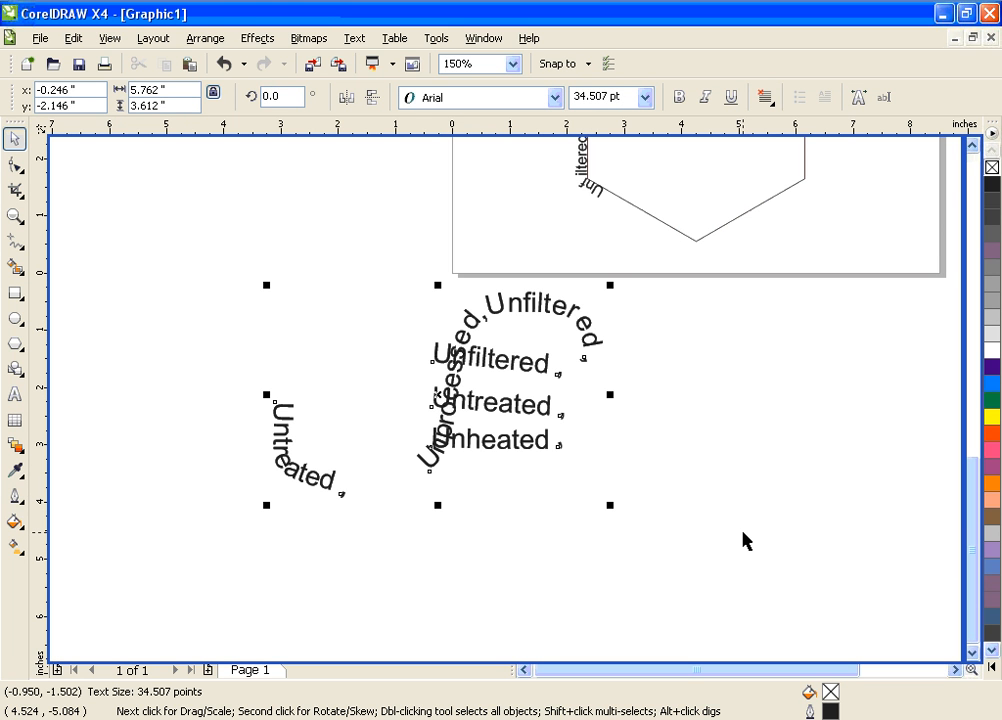
{"action": "key", "text": "ctrl+l"}
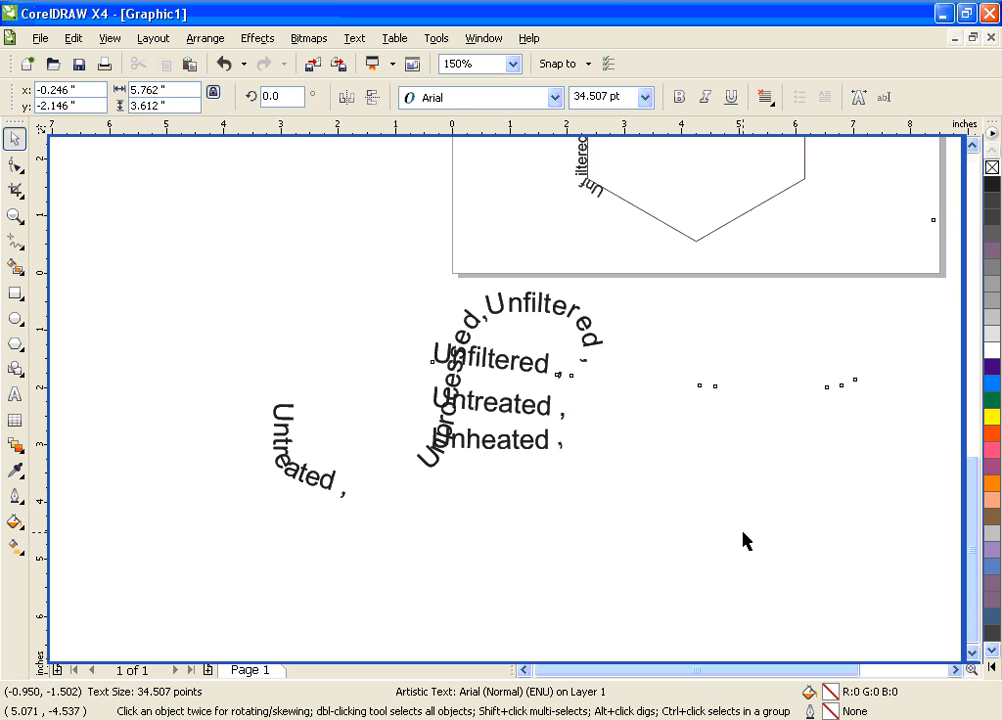
{"action": "key", "text": "ctrl+z"}
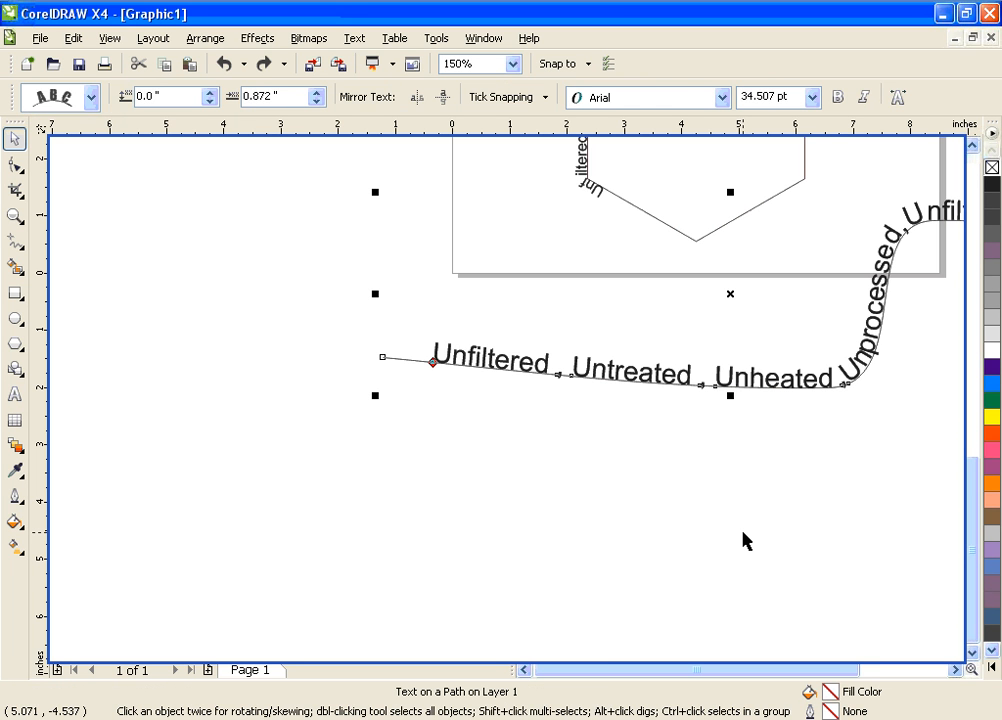
Select the freehand curve together with its text and remove the outline colour
{"action": "left_click", "coordinate": [740, 540]}
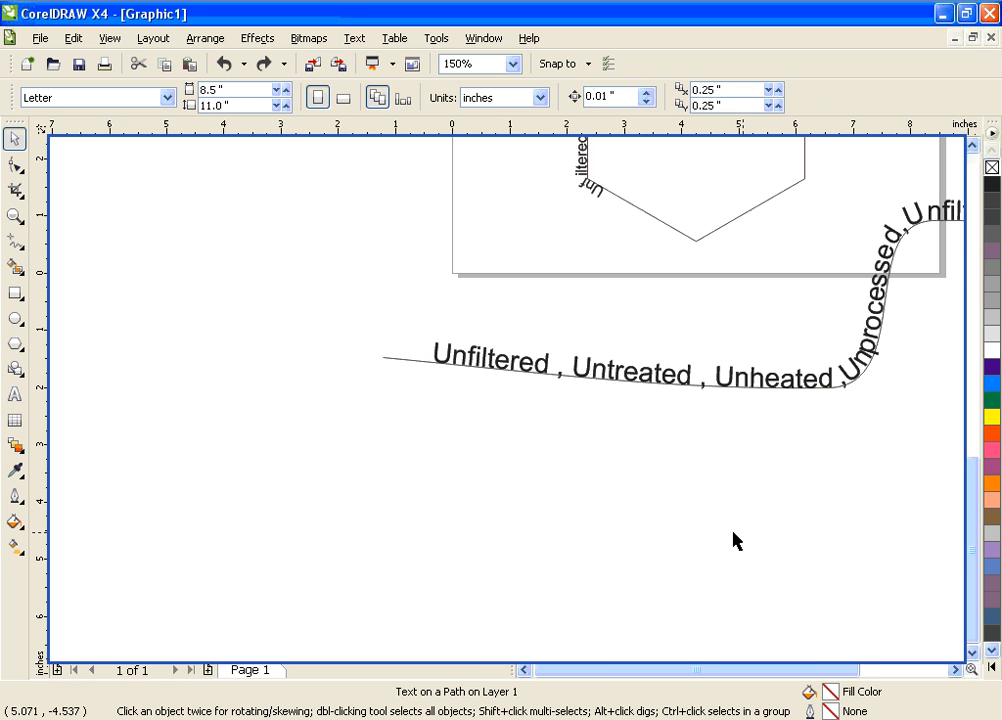
{"action": "left_click", "coordinate": [393, 359]}
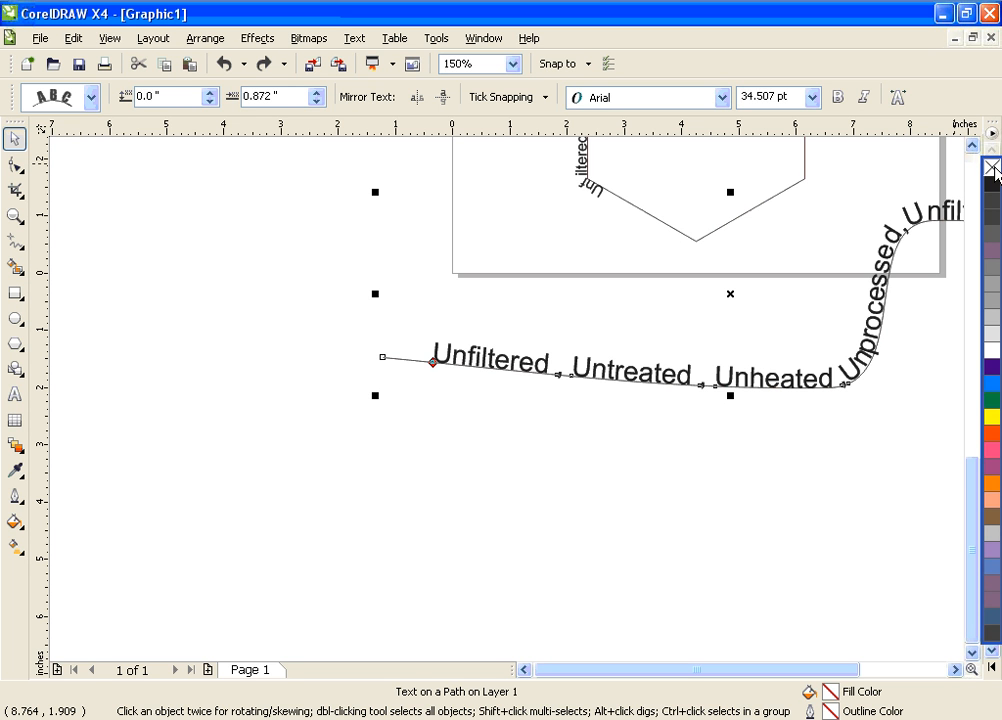
{"action": "right_click", "coordinate": [994, 169]}
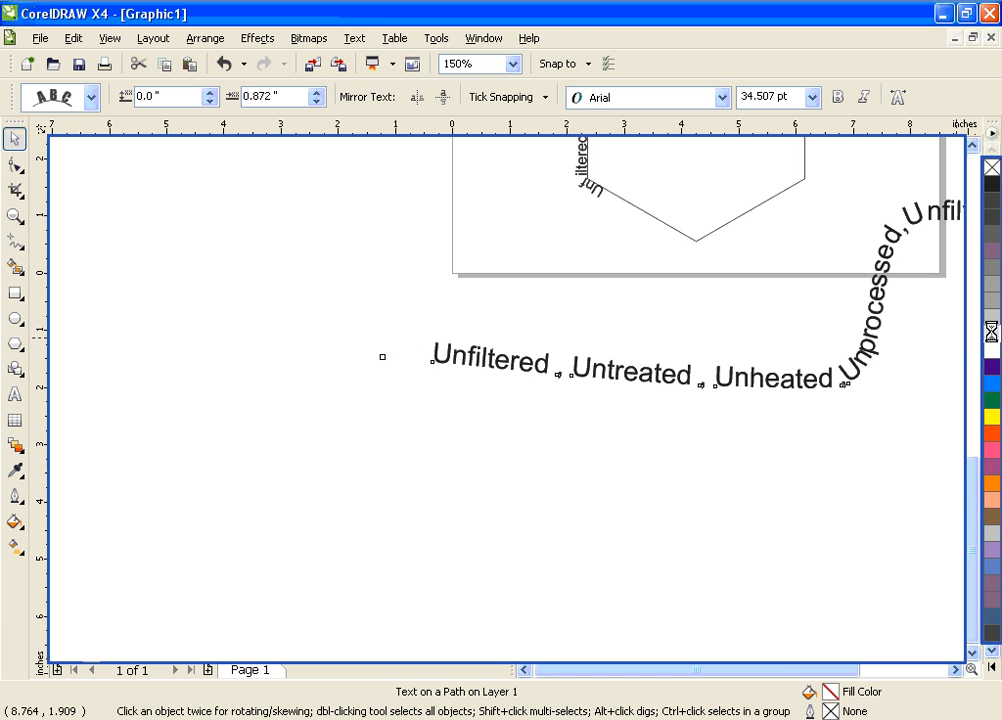
Try a 10% Black outline on the selected curve and text, and then set the outline colour to Black
{"action": "right_click", "coordinate": [995, 340]}
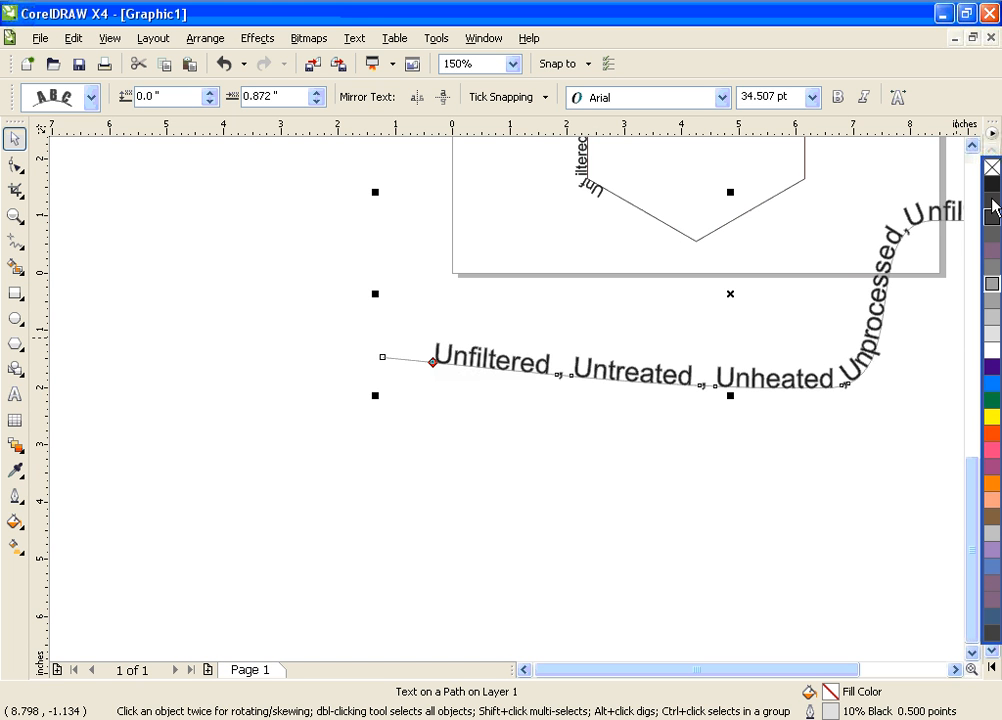
{"action": "right_click", "coordinate": [993, 185]}
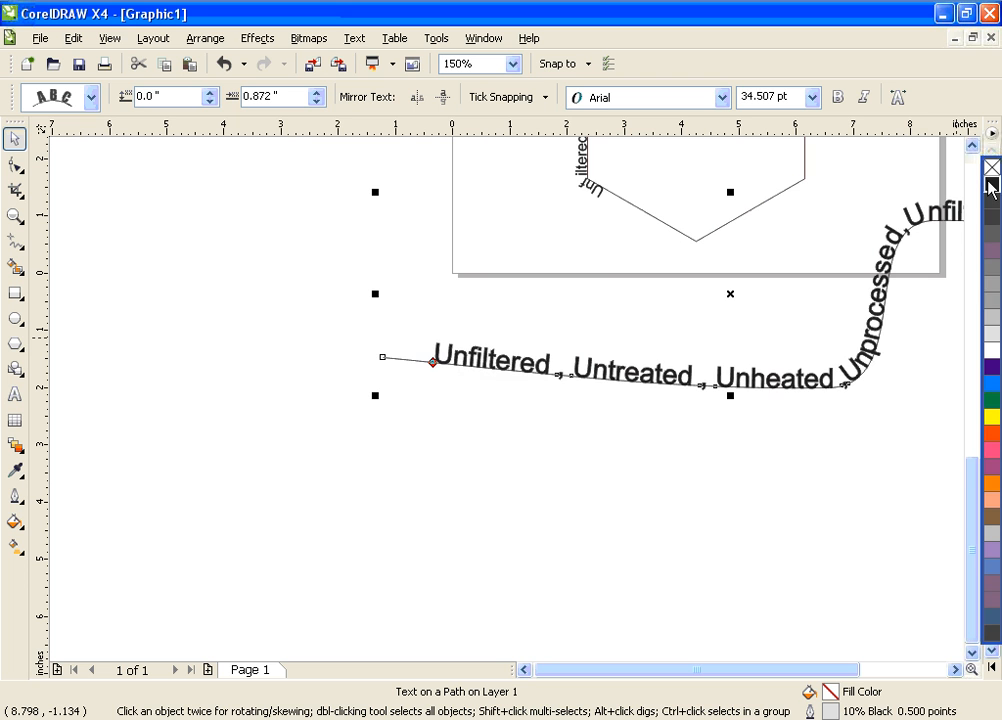
{"action": "left_click", "coordinate": [955, 670]}
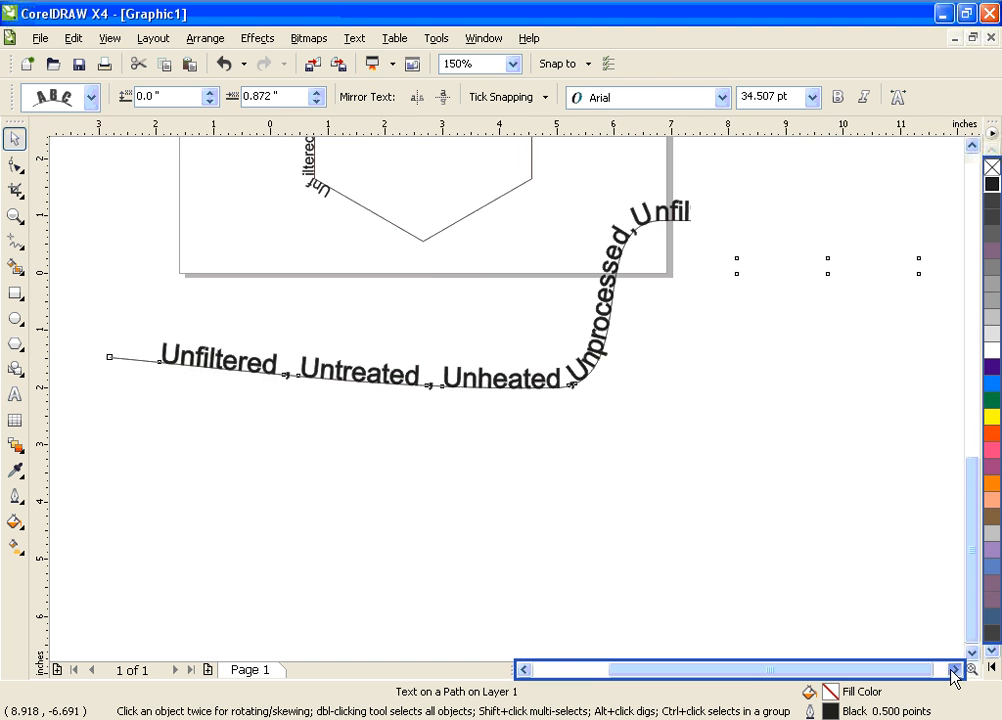